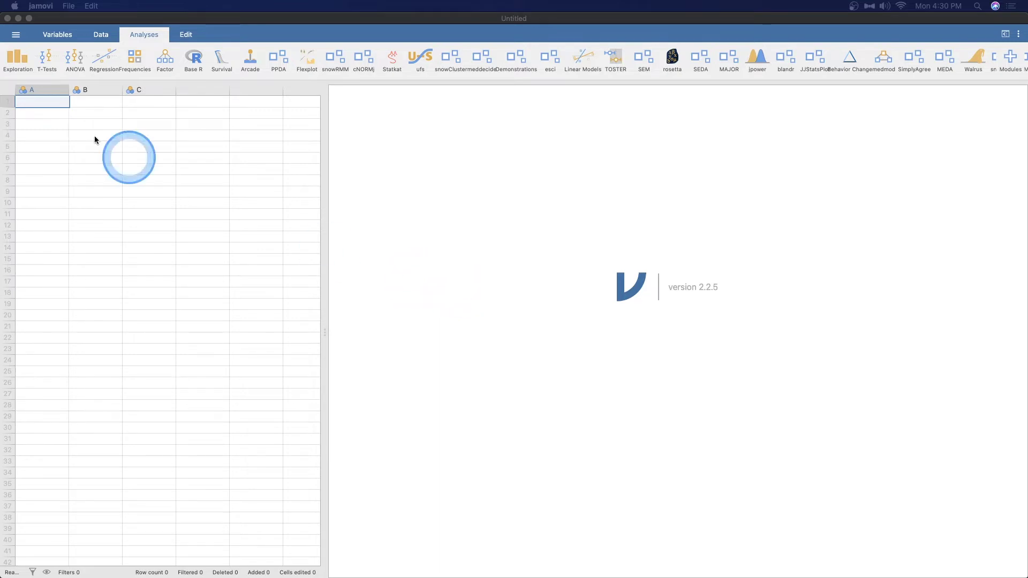
Step: Load the Big 5 (Dolan, Oort, Stoel & Wicherts, 2009) data set from jamovi's Data Library
click(16, 36)
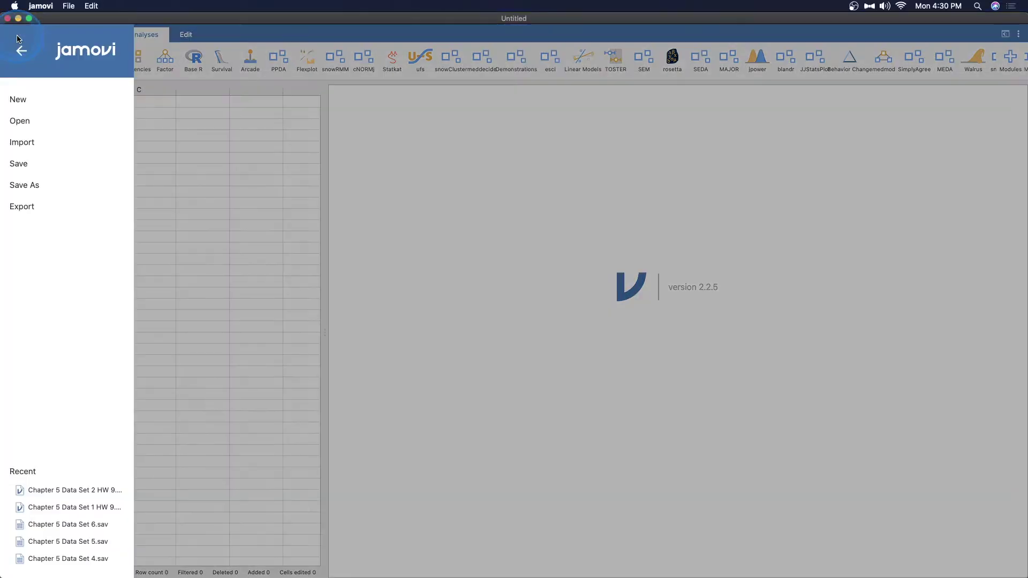
click(30, 124)
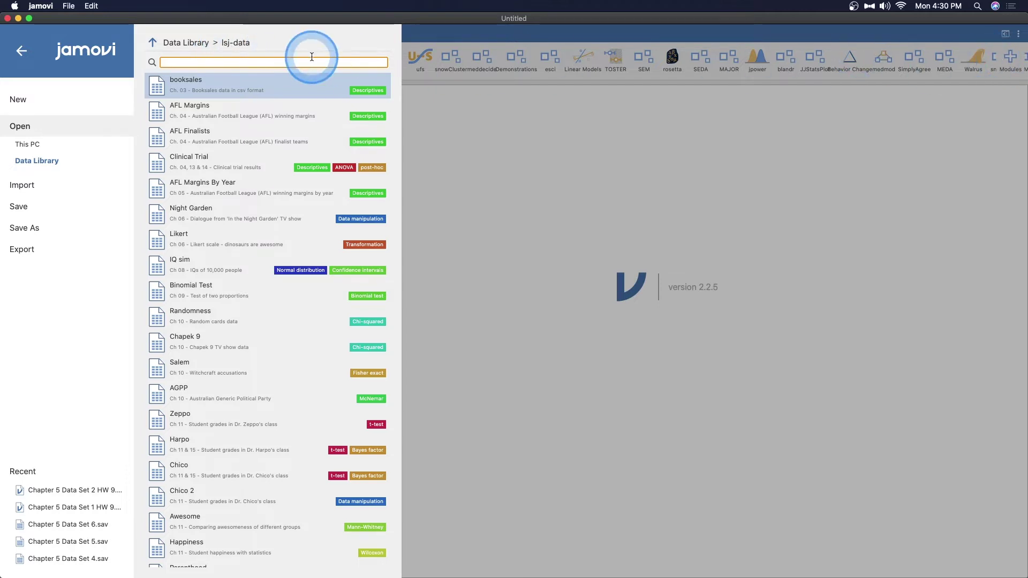
click(152, 43)
scroll(299, 192, down, 8)
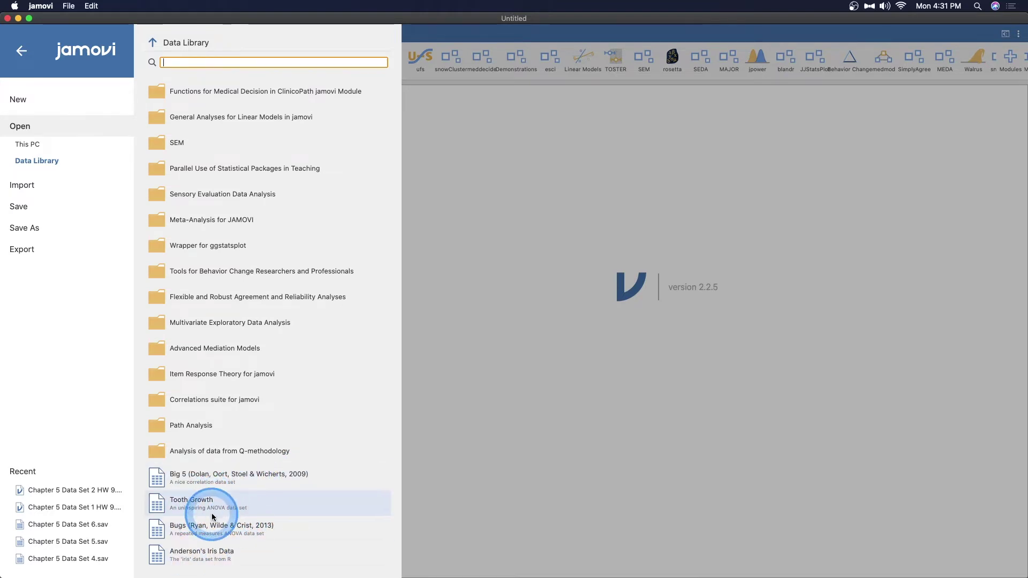
click(214, 484)
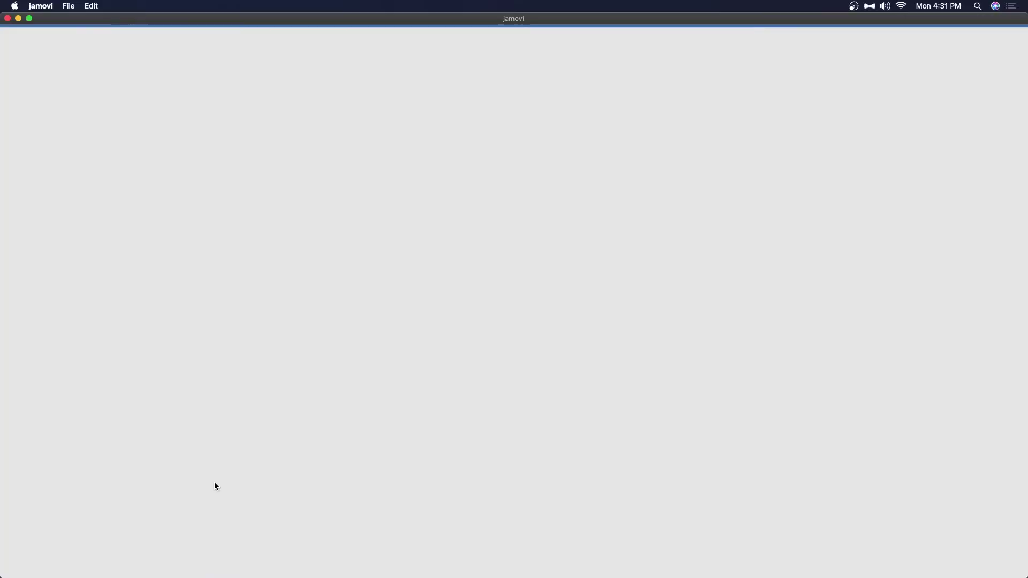
Step: Widen the spreadsheet so all five personality columns are visible
click(244, 192)
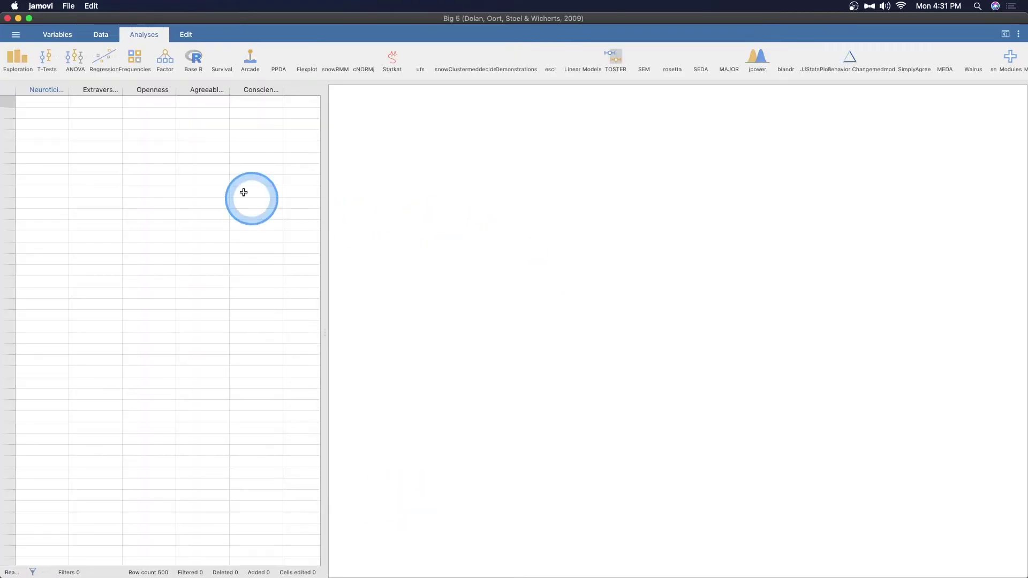
drag(325, 332, 349, 346)
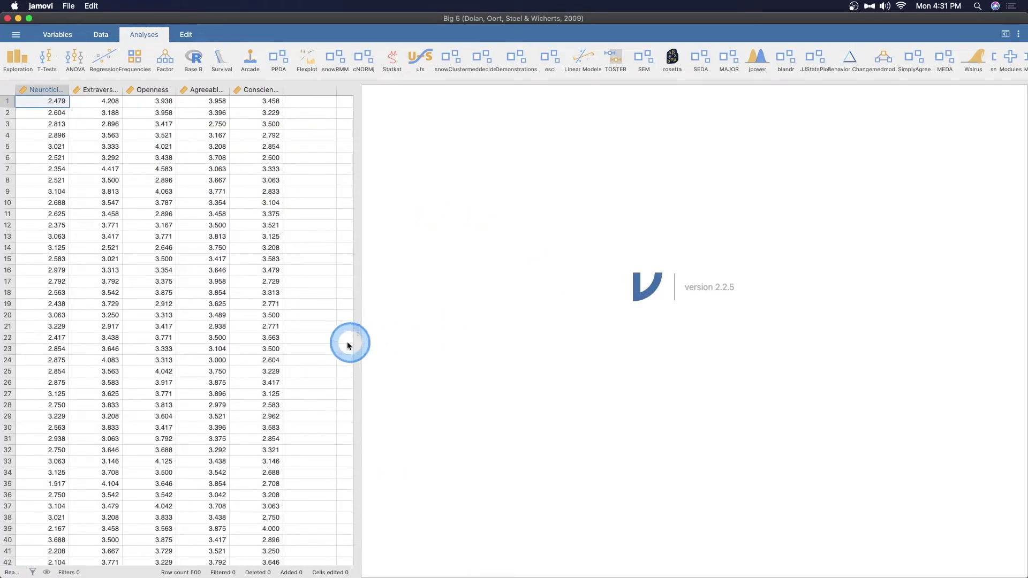
click(533, 196)
click(682, 358)
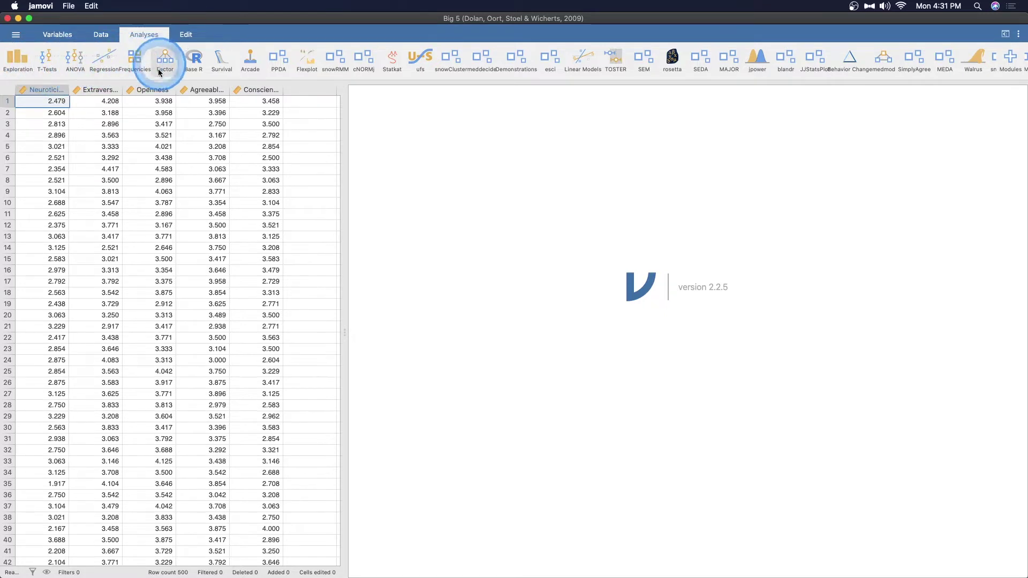
Step: Create a Regression > Correlation Matrix of Conscientiousness, Agreeableness, Openness, Extraversion and Neuroticism
click(111, 62)
click(140, 83)
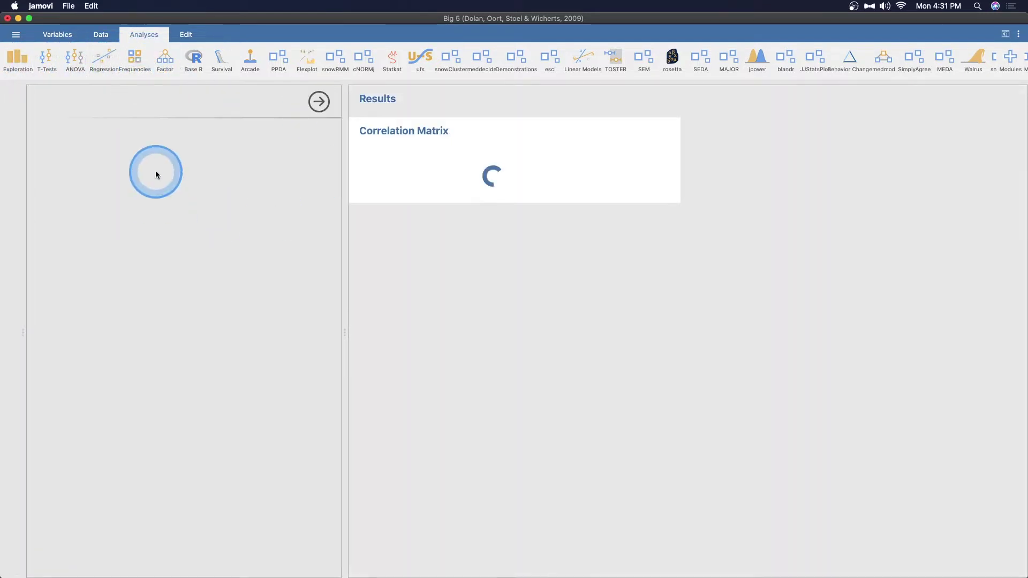
click(96, 186)
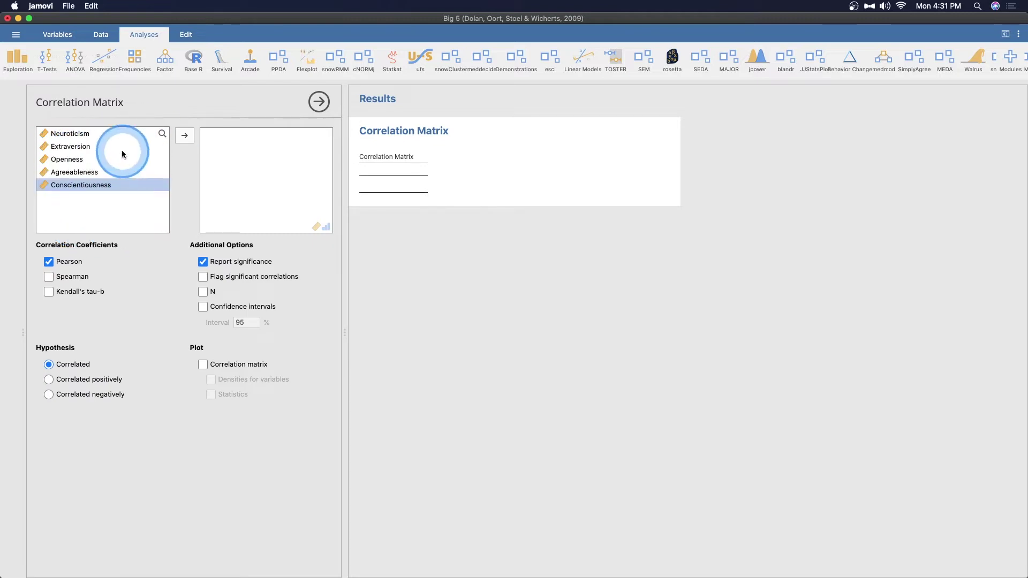
shift+click(105, 135)
drag(105, 135, 278, 215)
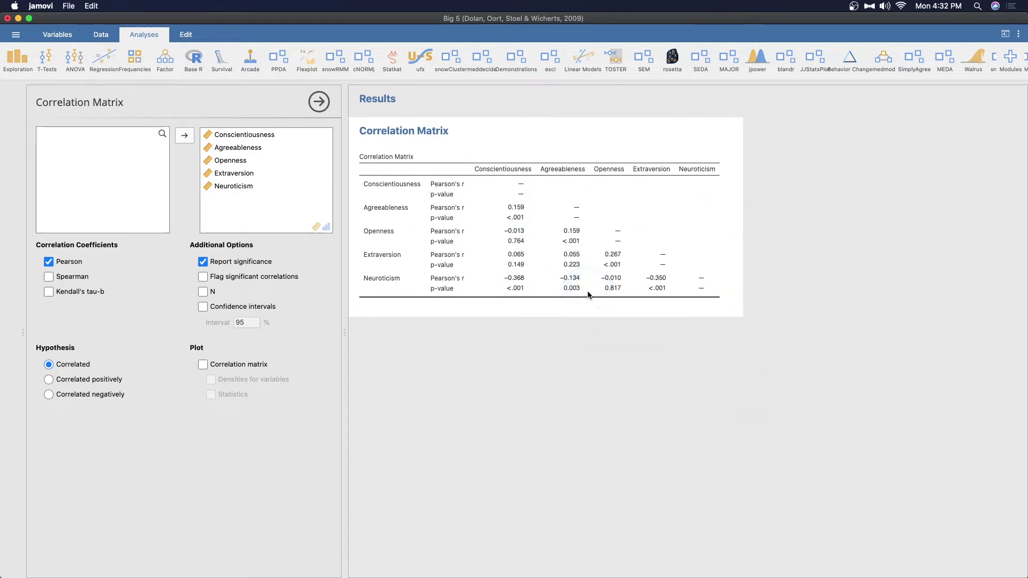
Step: In the Edit tab, append 'THESE ROCK' to the main Results heading
click(187, 36)
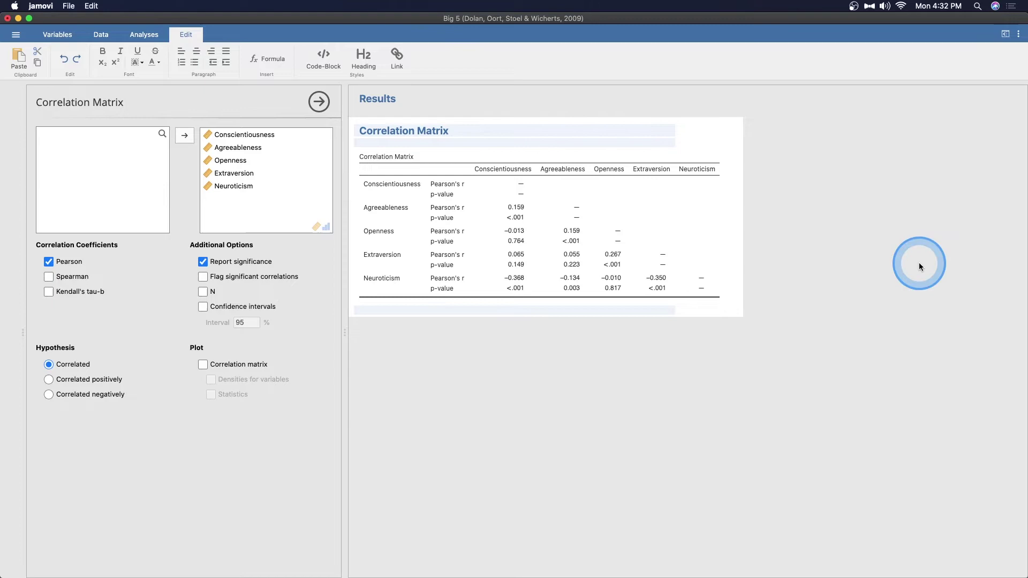
click(834, 121)
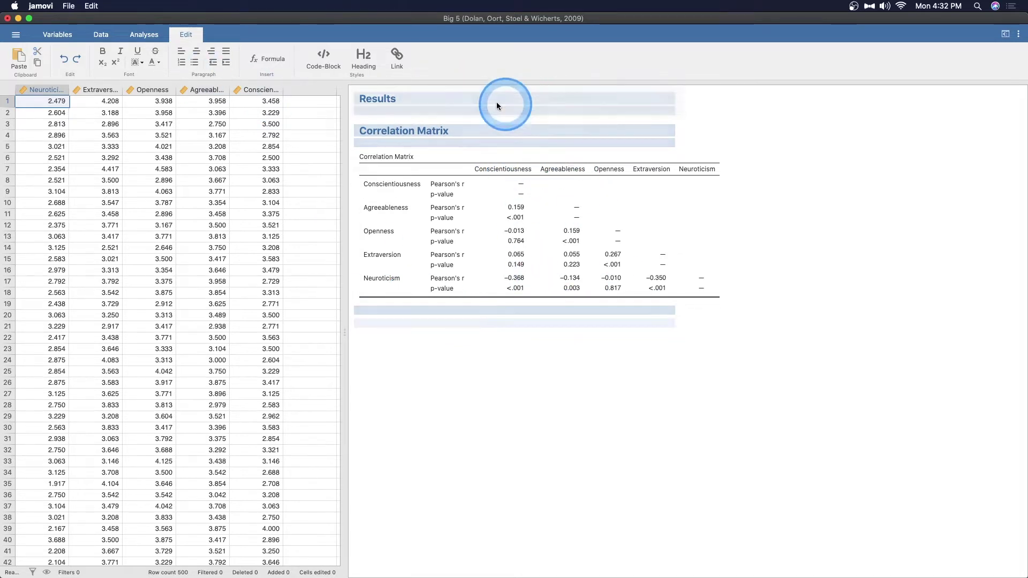
click(410, 100)
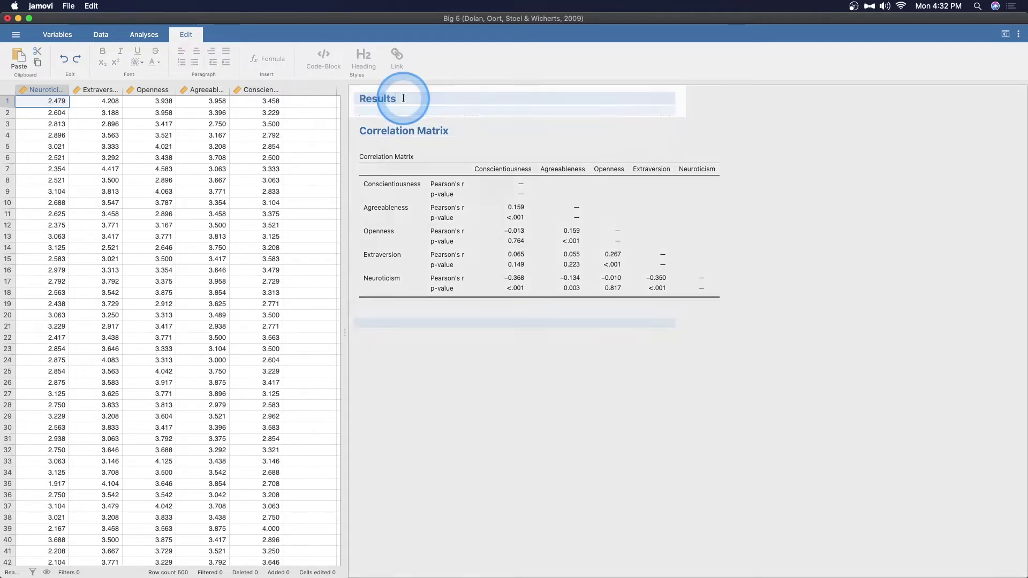
text(THESE )
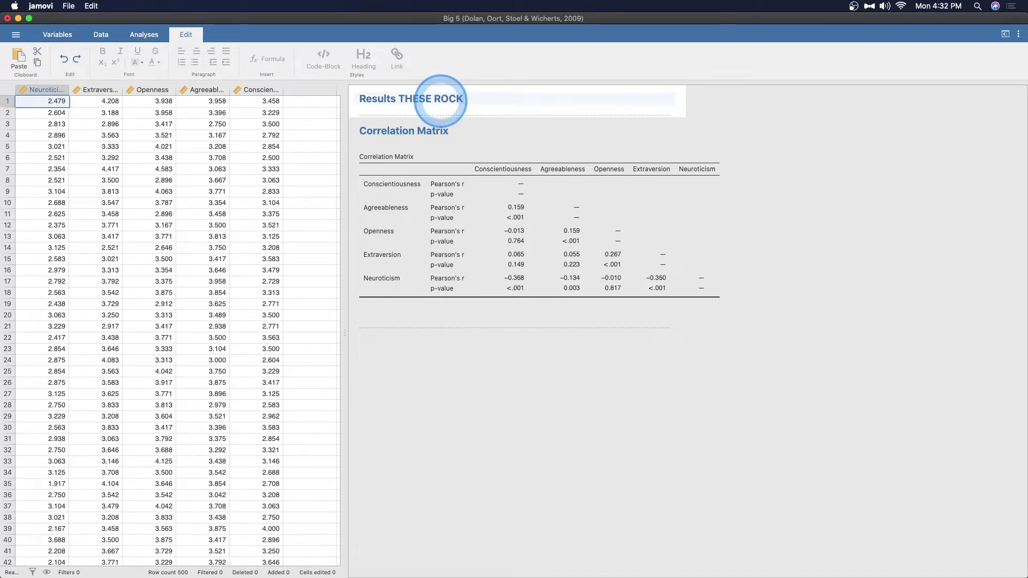
text(ROCK)
click(466, 128)
Step: Retitle the analysis 'Correlation Matrix - BIG 5'
click(567, 131)
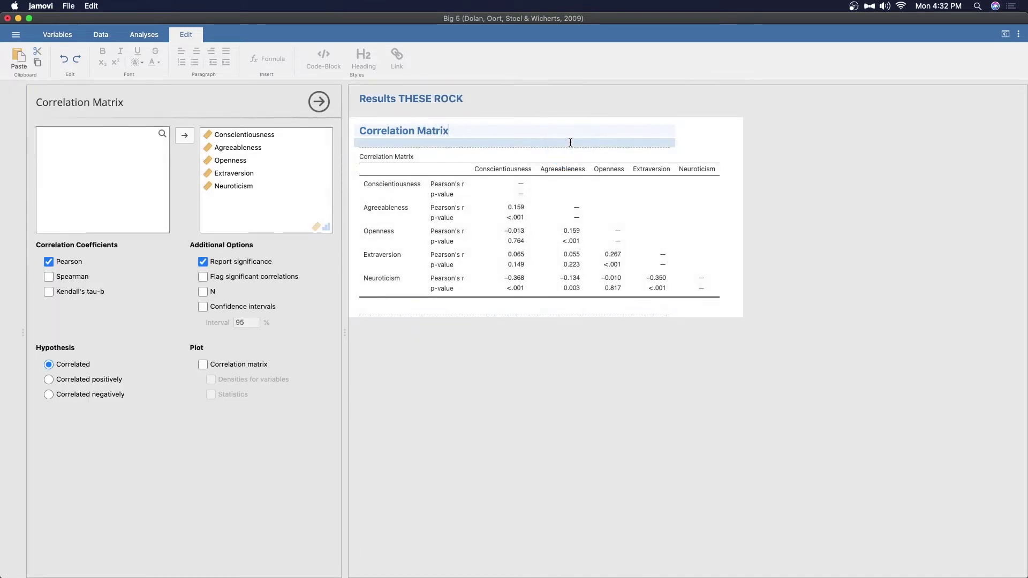
text(-)
click(570, 142)
text(B)
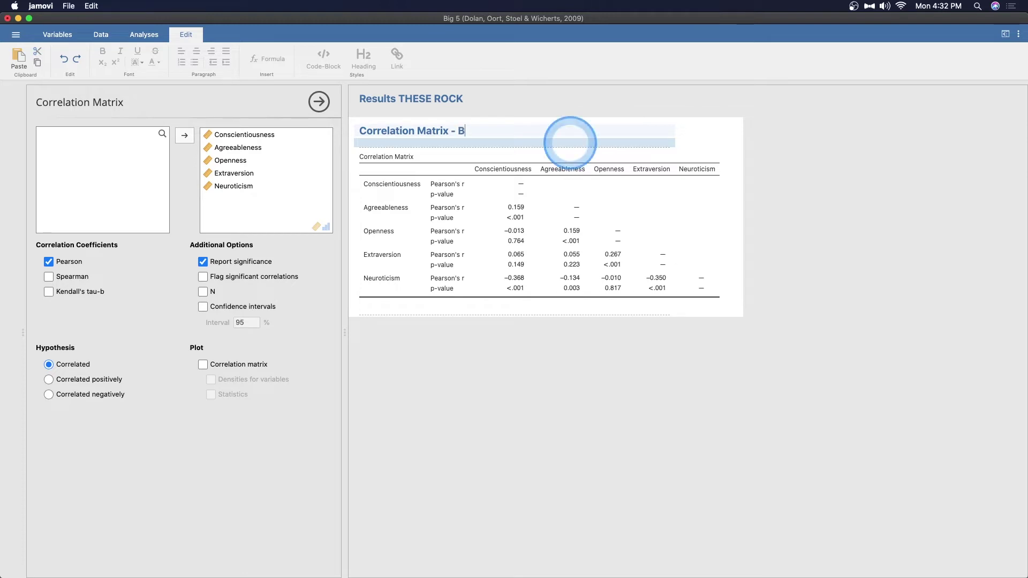
text(IG 5)
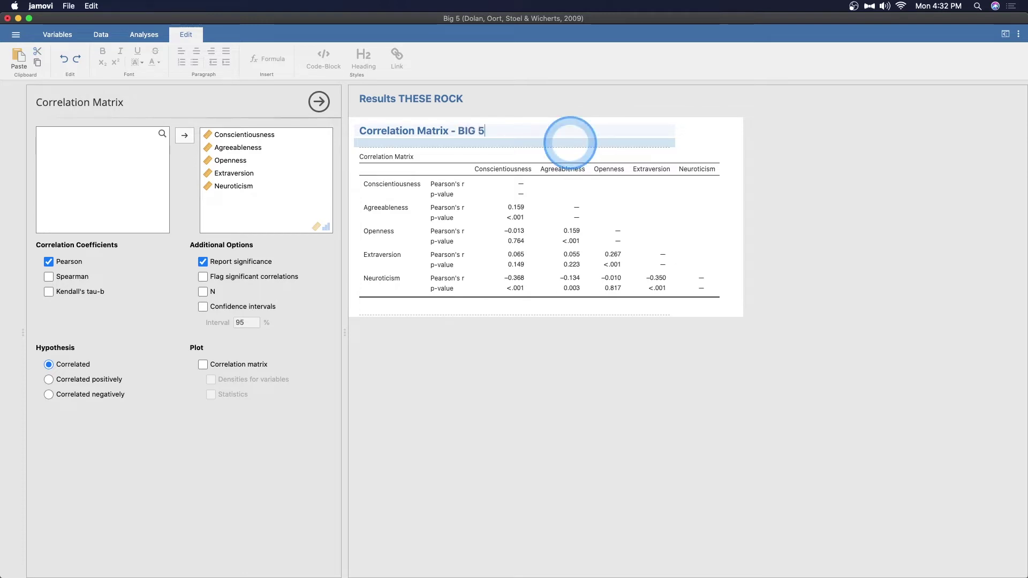
Step: Add the subtitle 'All sub-scales entered here' under the title
click(458, 144)
text(All scl)
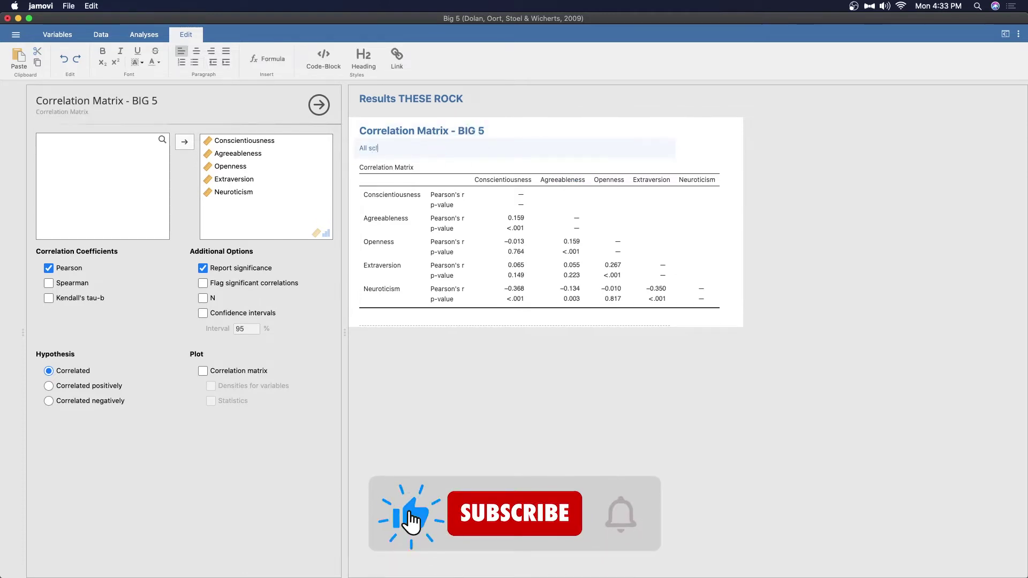
key(BackSpace)
text(ales entered )
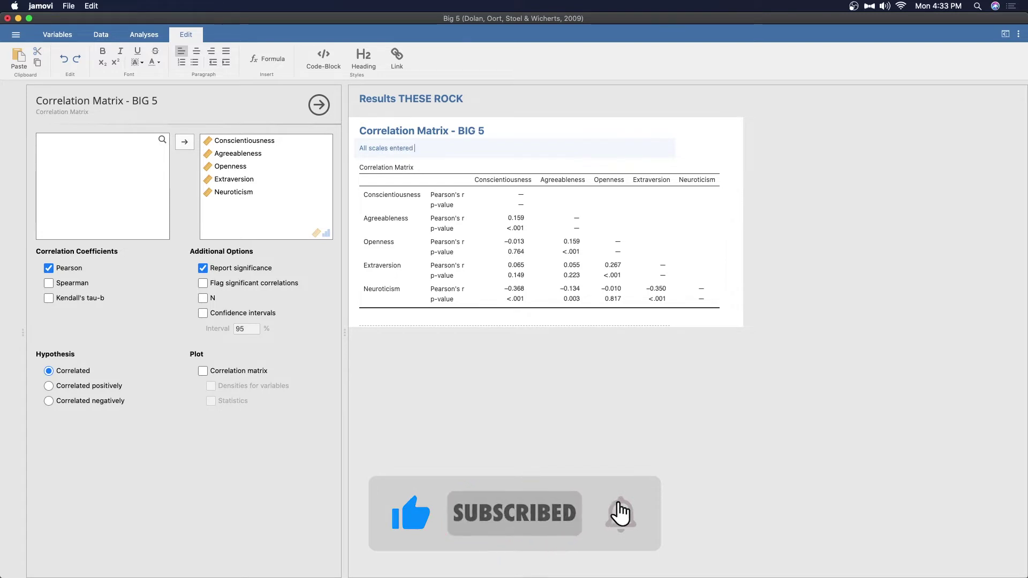
text(here)
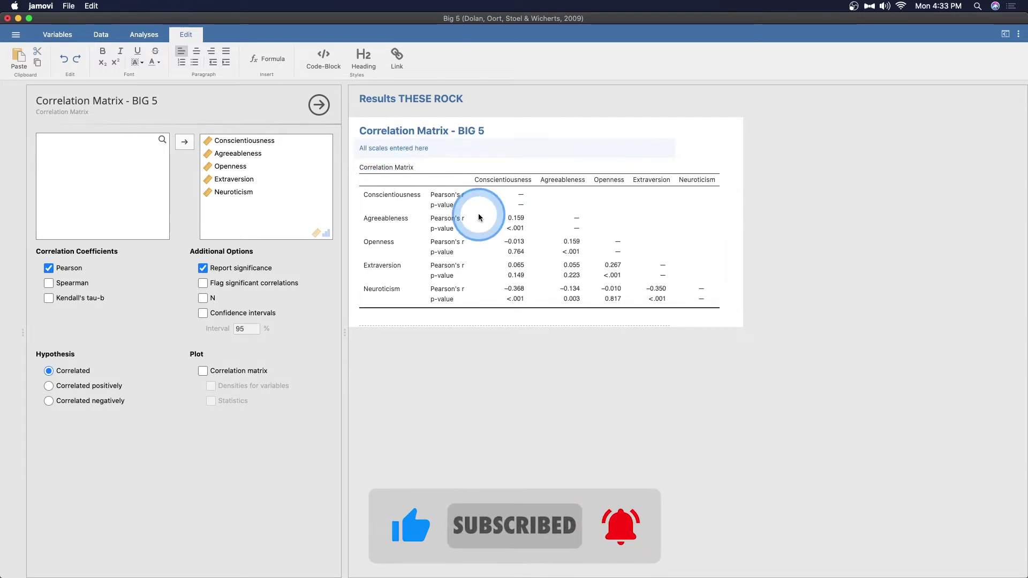
click(369, 148)
text(sub-)
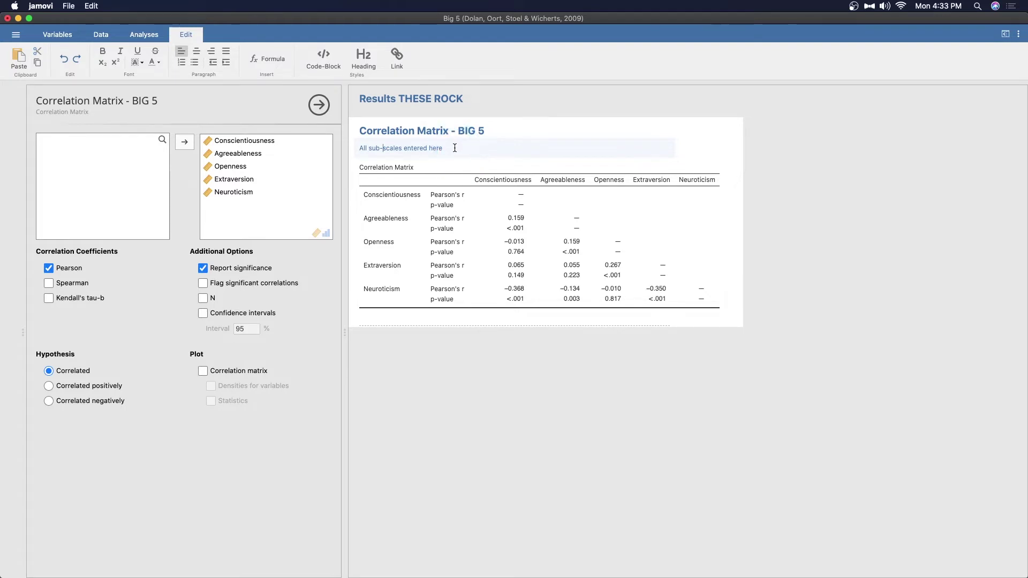
Step: Write the note 'Note. There is no spoon.' below the correlation table and select 'Note'
click(426, 316)
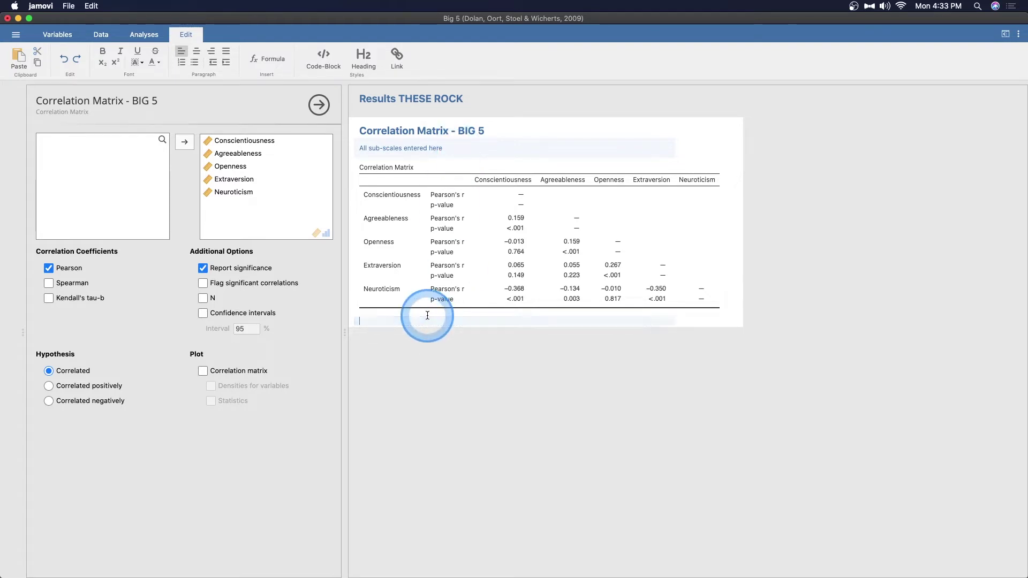
text(Noe)
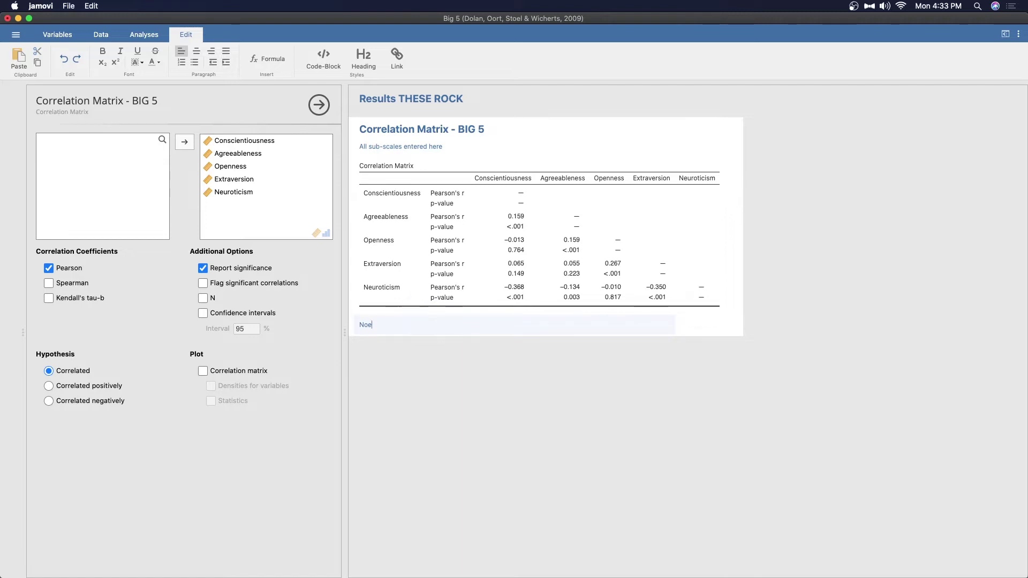
click(426, 316)
text(. Ther ei)
text(. There is no spoon.)
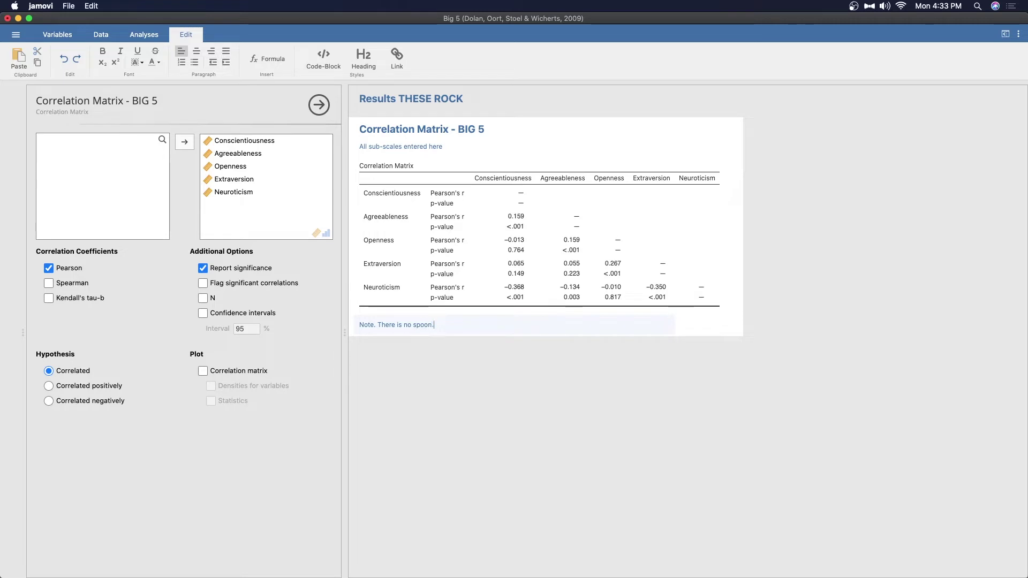
double_click(360, 325)
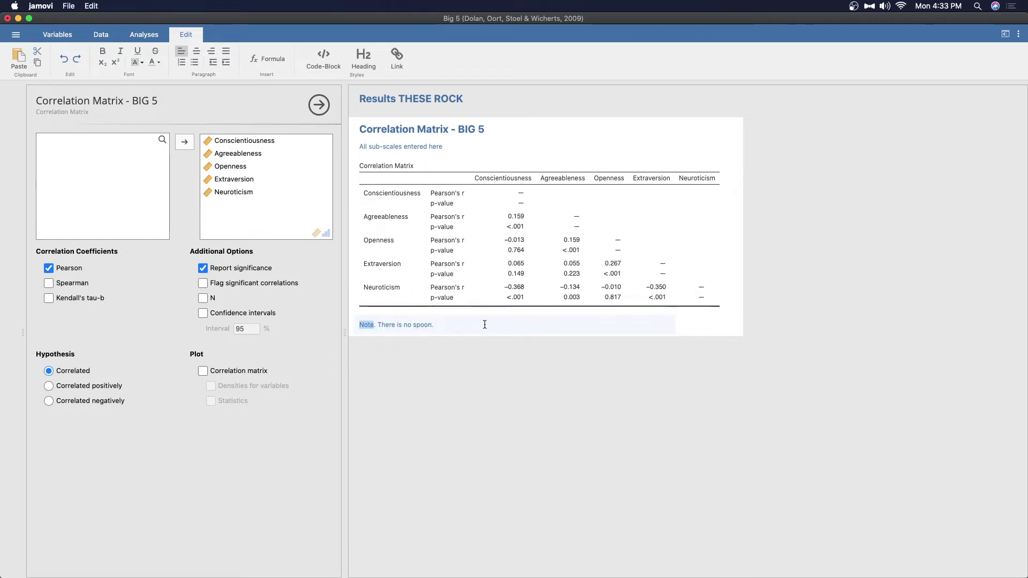
Step: Italicise 'Note' and change the subtitle to 'Table 1. Correlations among the Big-5 sub-scales.'
click(120, 51)
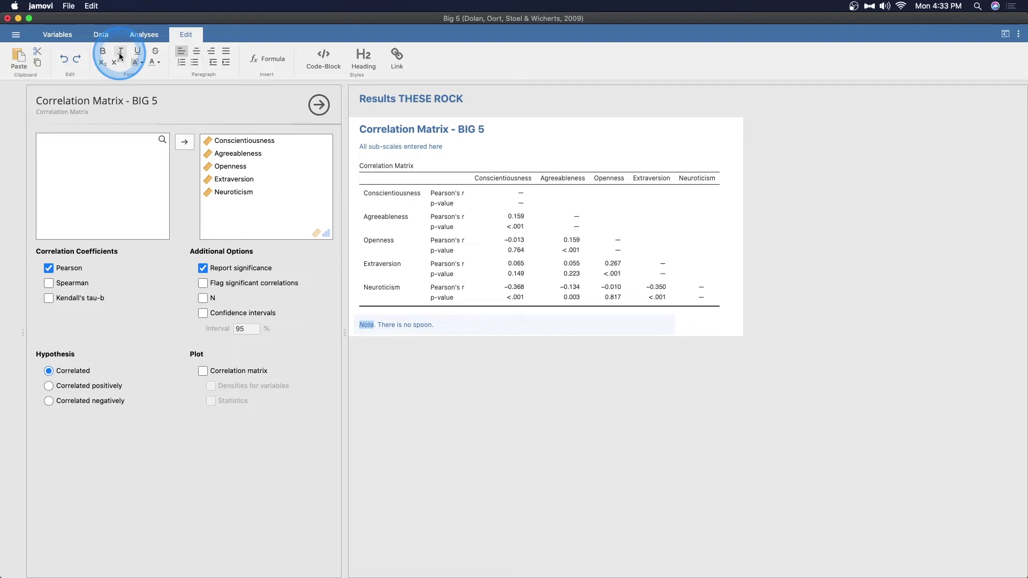
click(534, 389)
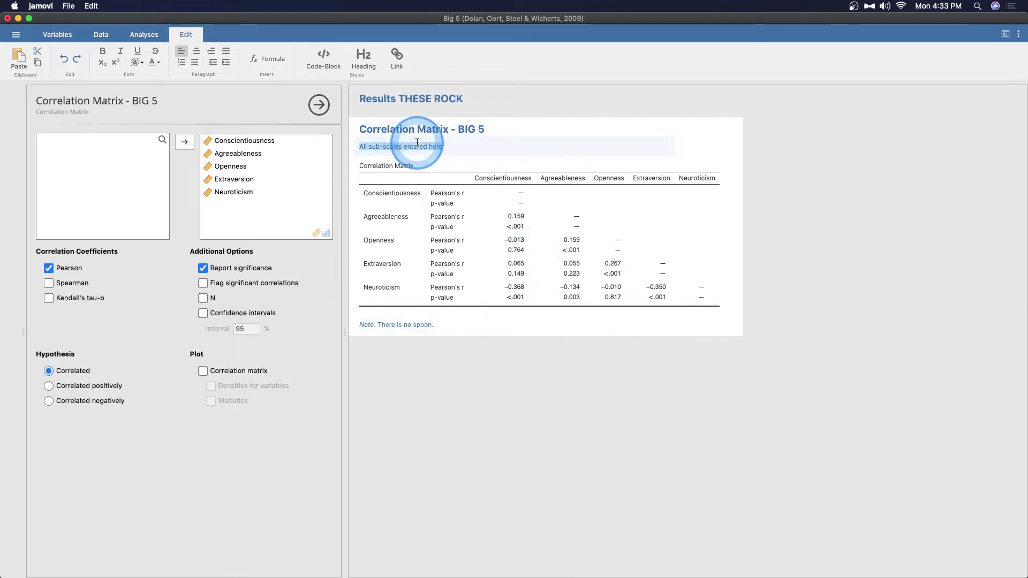
text(Table 1.)
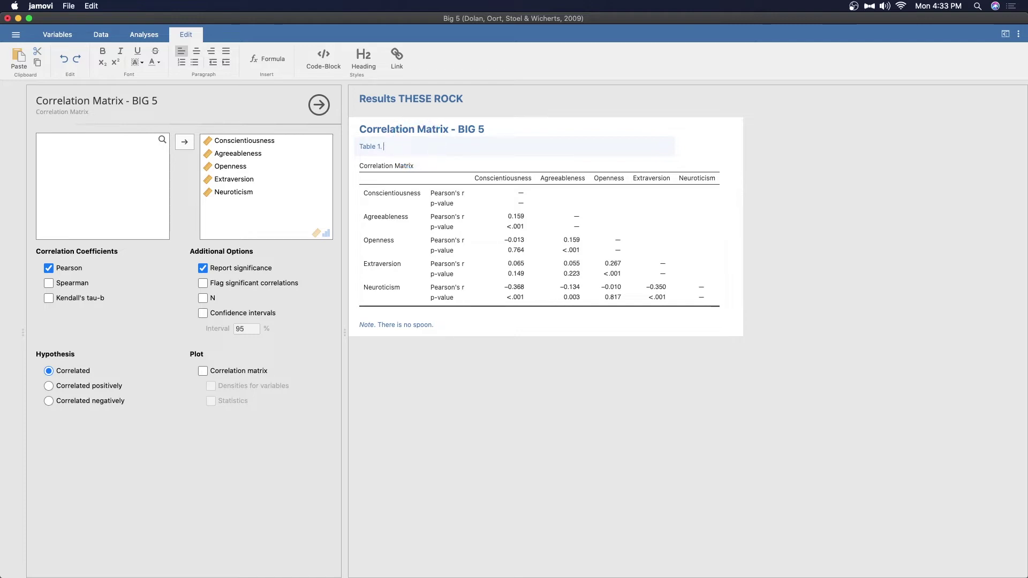
text( Correlations among the Big-)
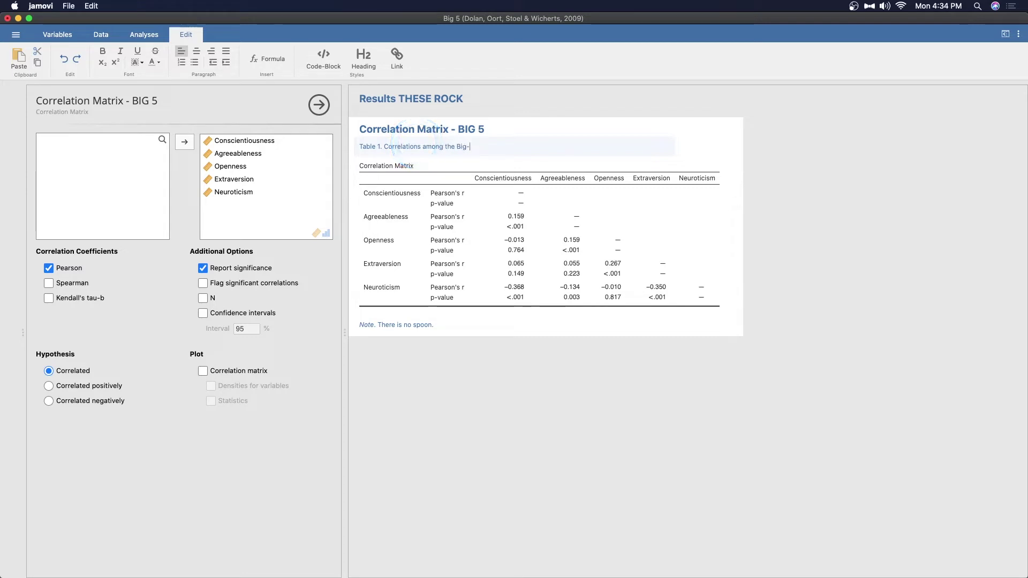
text(5 sub-scales.)
click(443, 324)
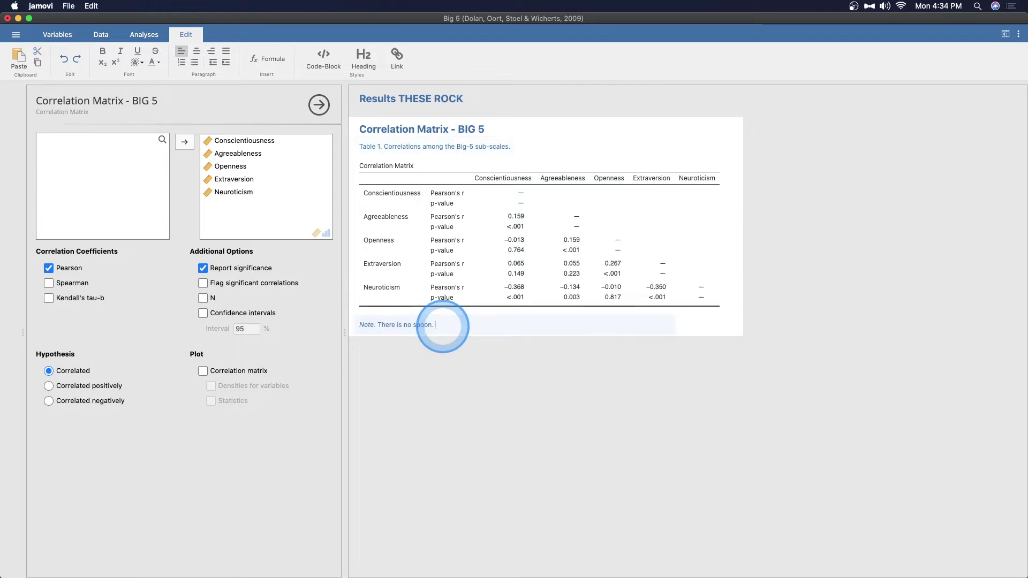
Step: Turn on 'Flag significant correlations' so the BIG 5 table shows stars and a p-value legend
text(*)
click(225, 283)
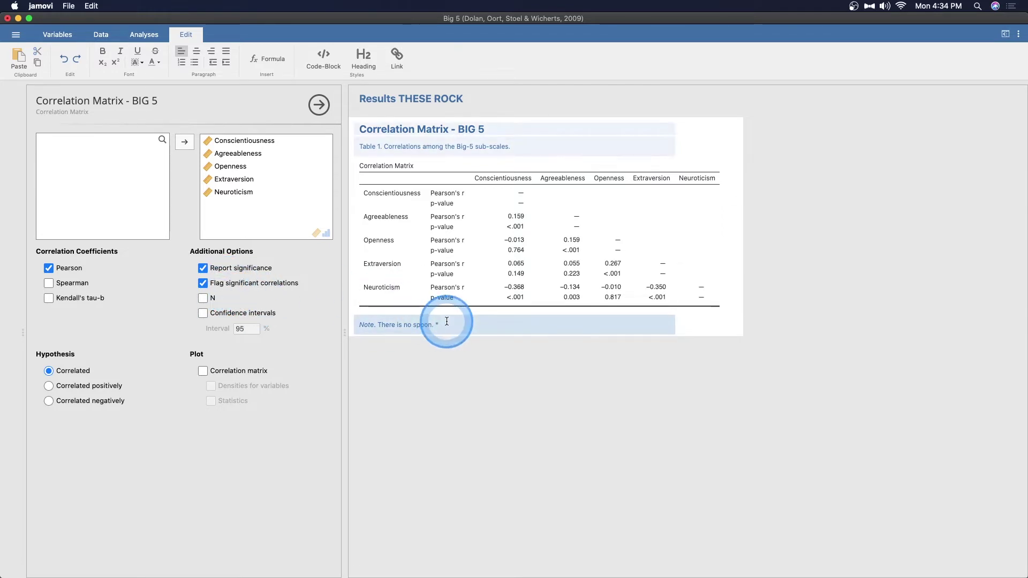
key(BackSpace)
key(BackSpace)
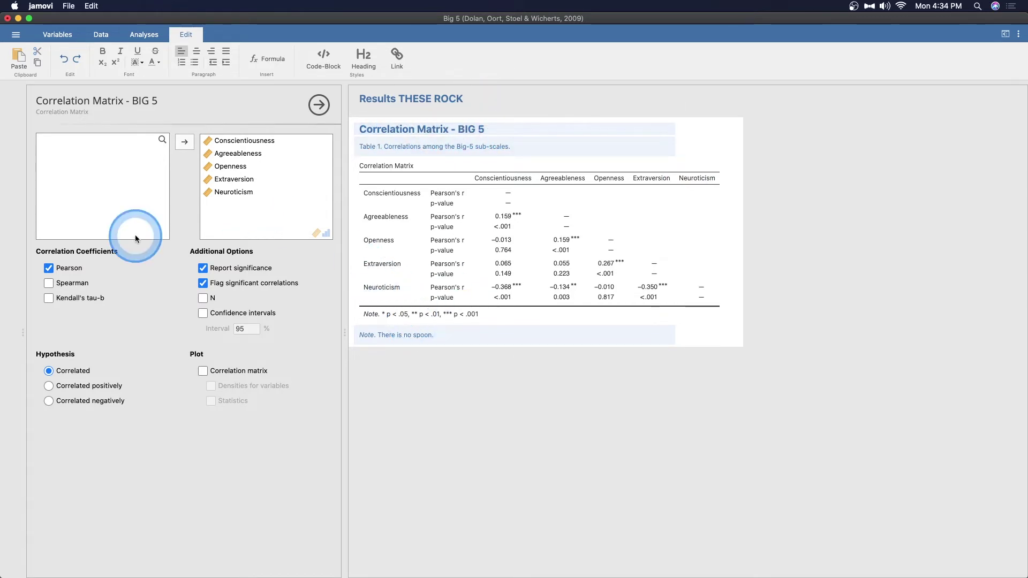
Step: Create a Neuroticism, Extraversion and Openness correlation matrix titled 'Correlation Matrix - ONLY NEO'
click(155, 37)
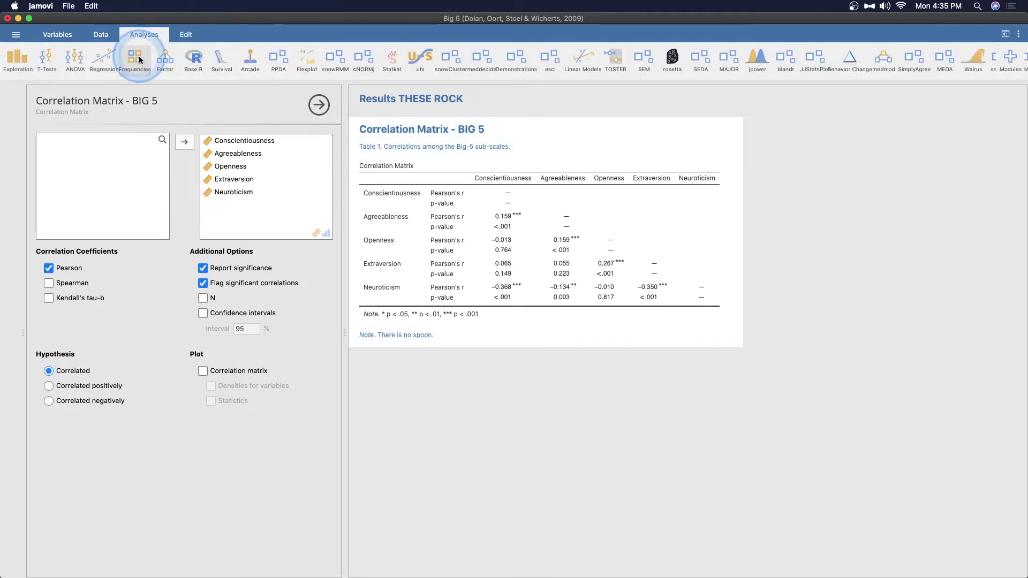
click(105, 56)
click(120, 85)
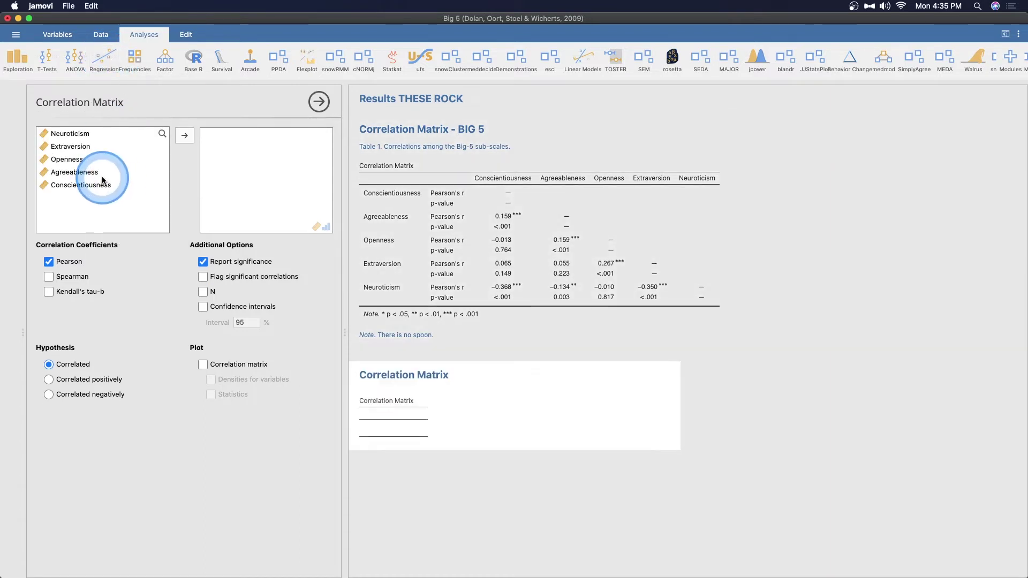
drag(88, 137, 307, 238)
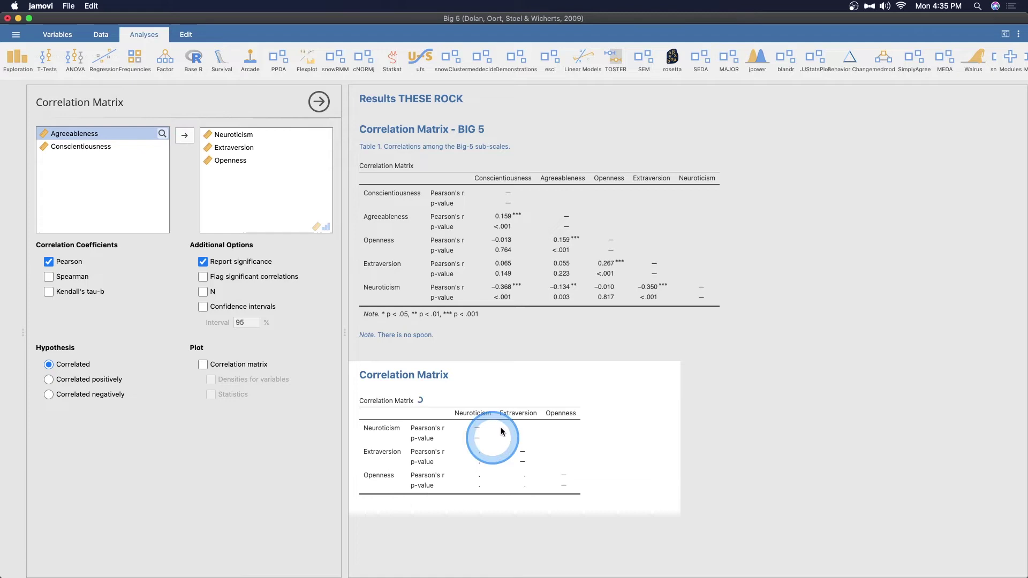
click(485, 378)
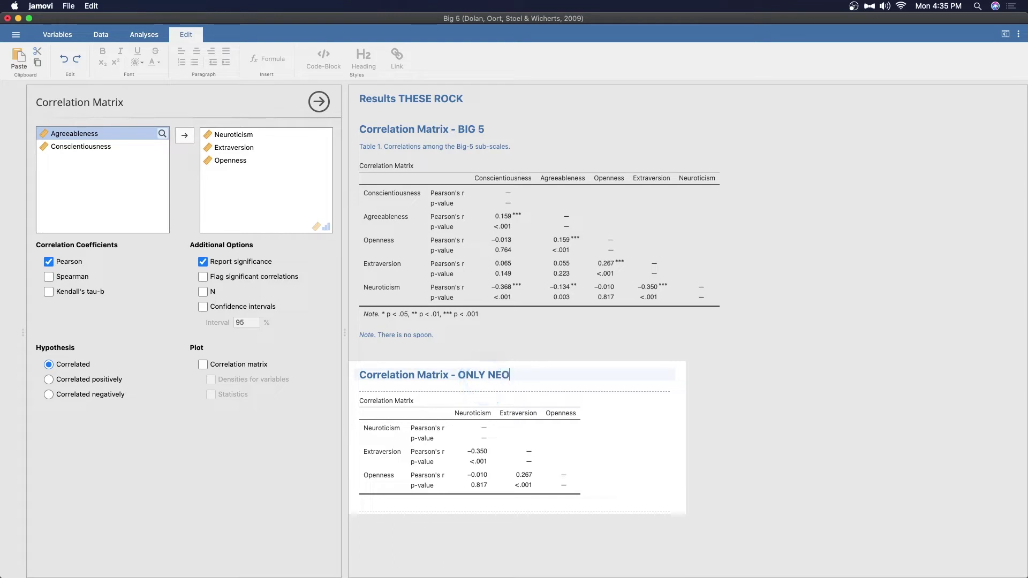
click(639, 339)
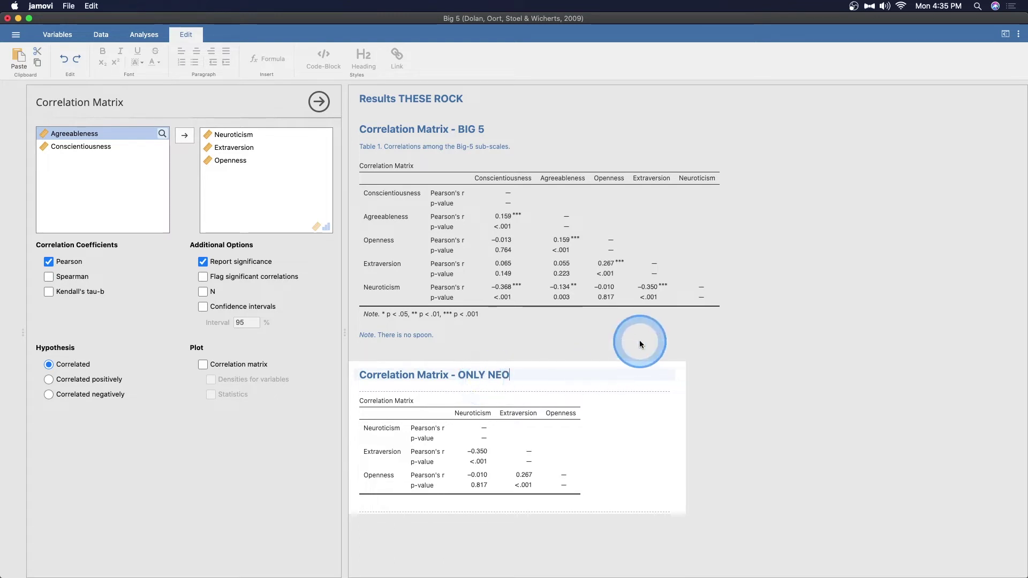
click(703, 459)
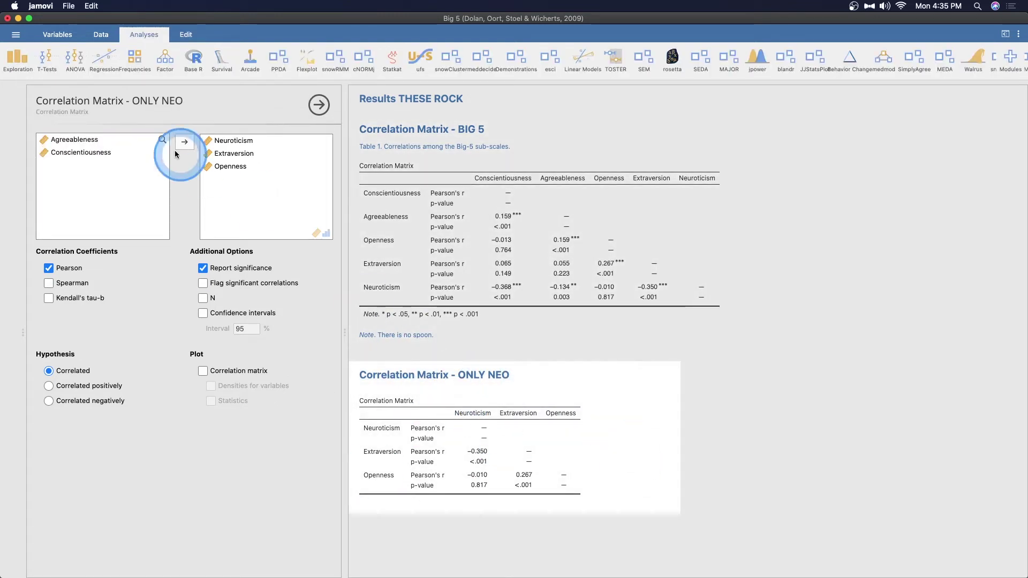
Step: Select the BIG 5 results table to show its analysis options
click(641, 146)
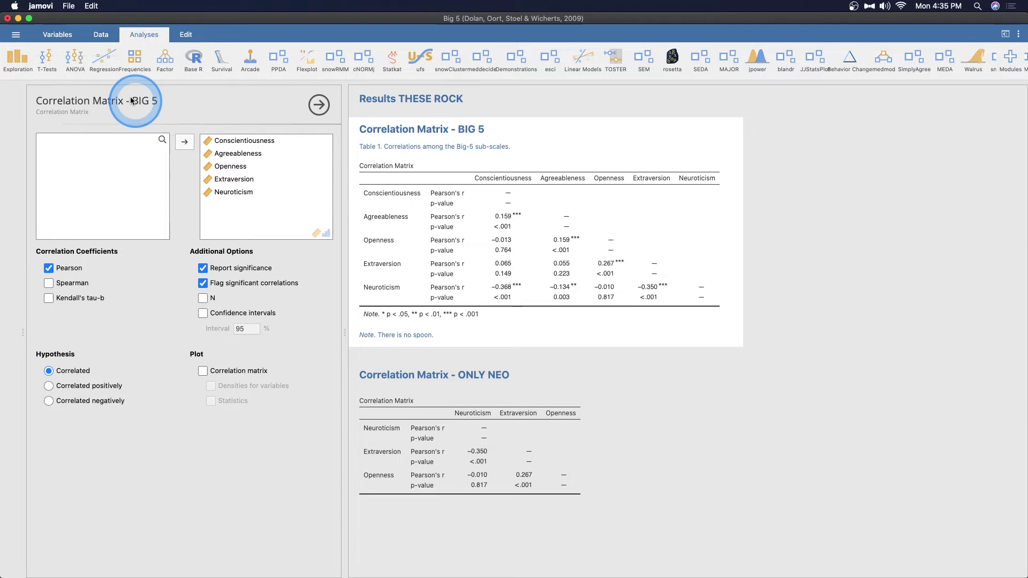
click(591, 117)
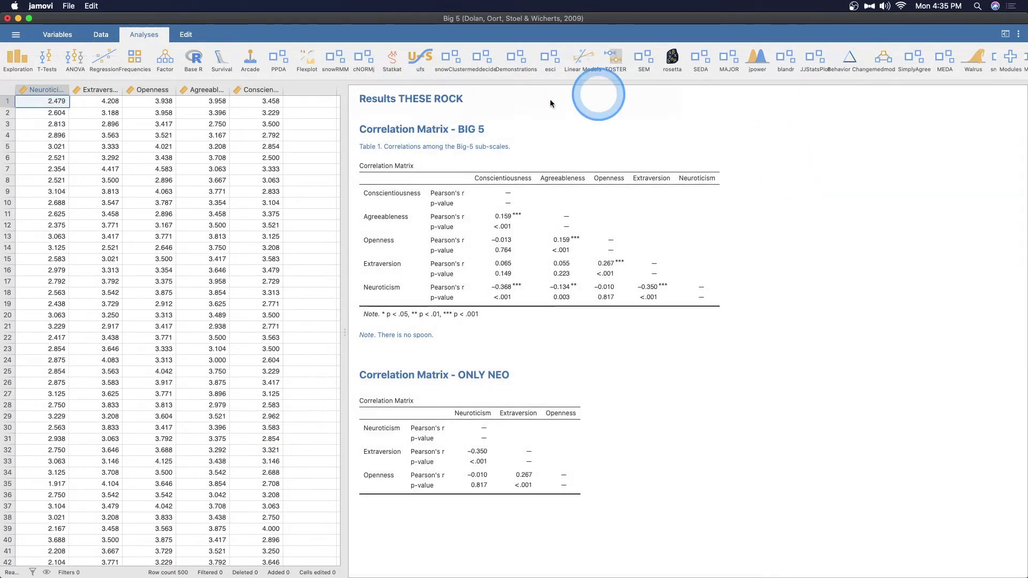
click(528, 139)
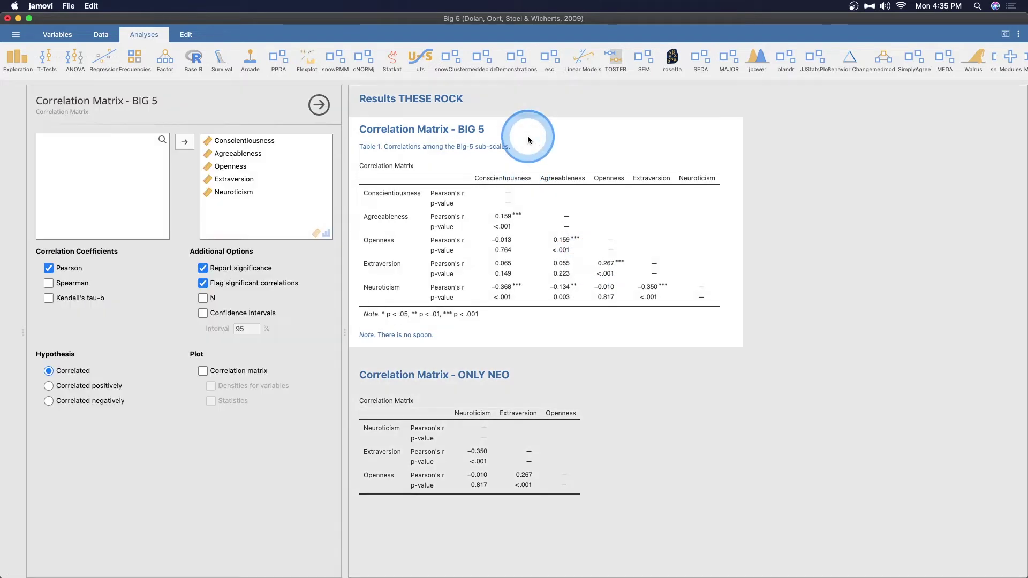
Step: Switch to the Edit tab and select the ONLY NEO results table
click(186, 35)
click(680, 503)
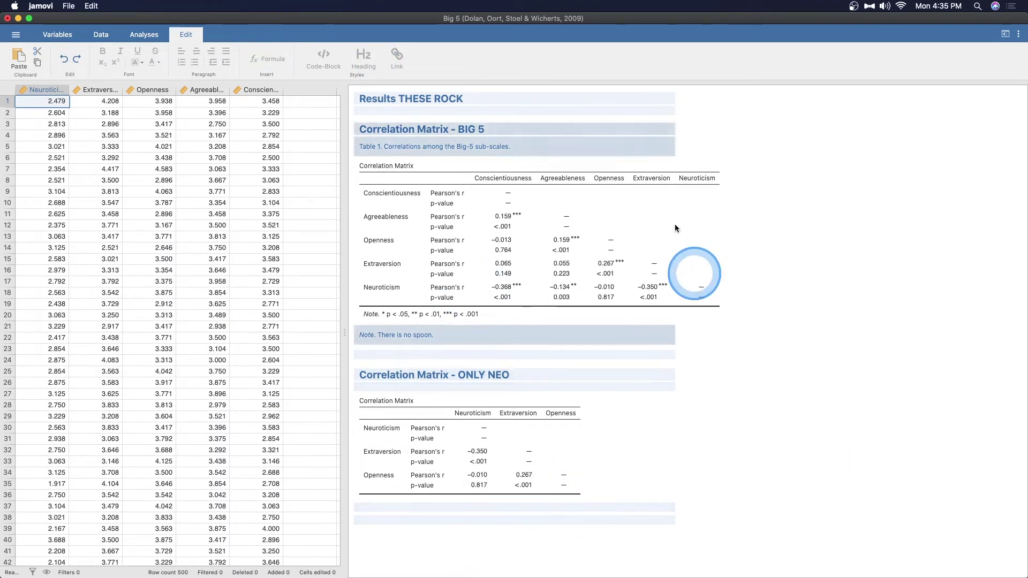
click(468, 376)
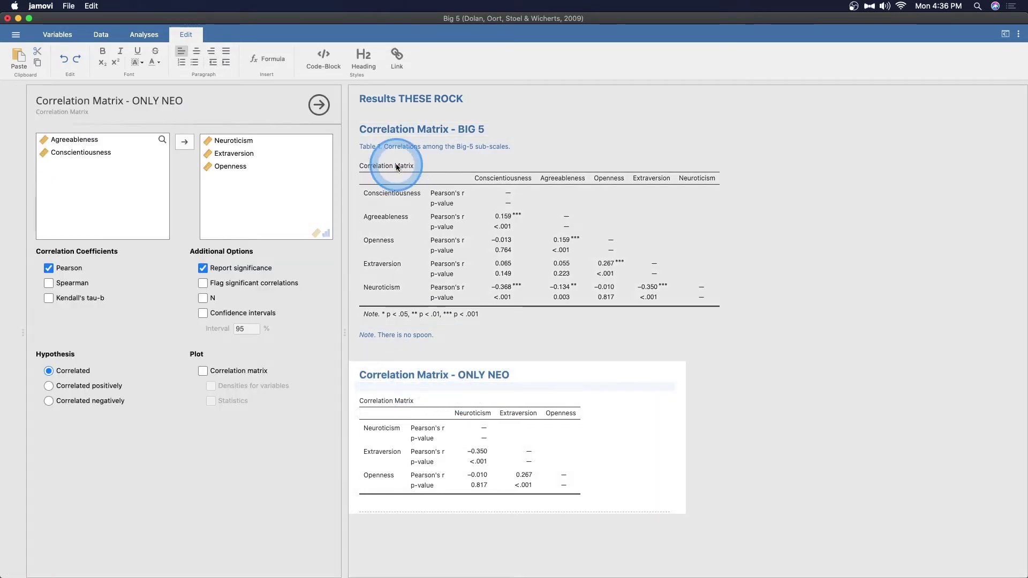
Step: Insert a placeholder heading 'sdf' under the ONLY NEO title
click(363, 55)
click(560, 502)
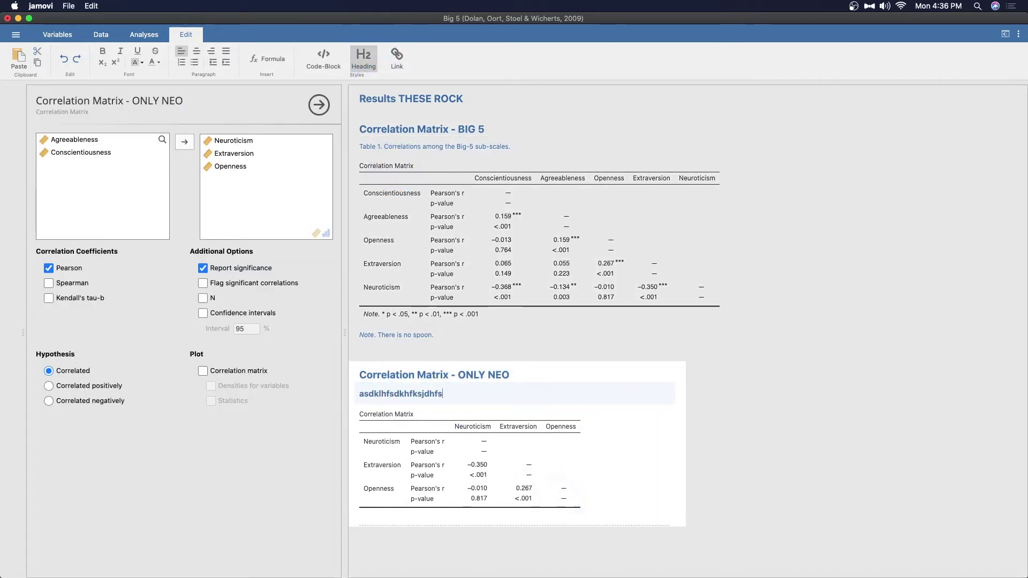
text(sdf)
Step: Type three lines of placeholder text beneath the heading, ending with an empty line
key(Return)
text(sdflskdfhsldkjflsd)
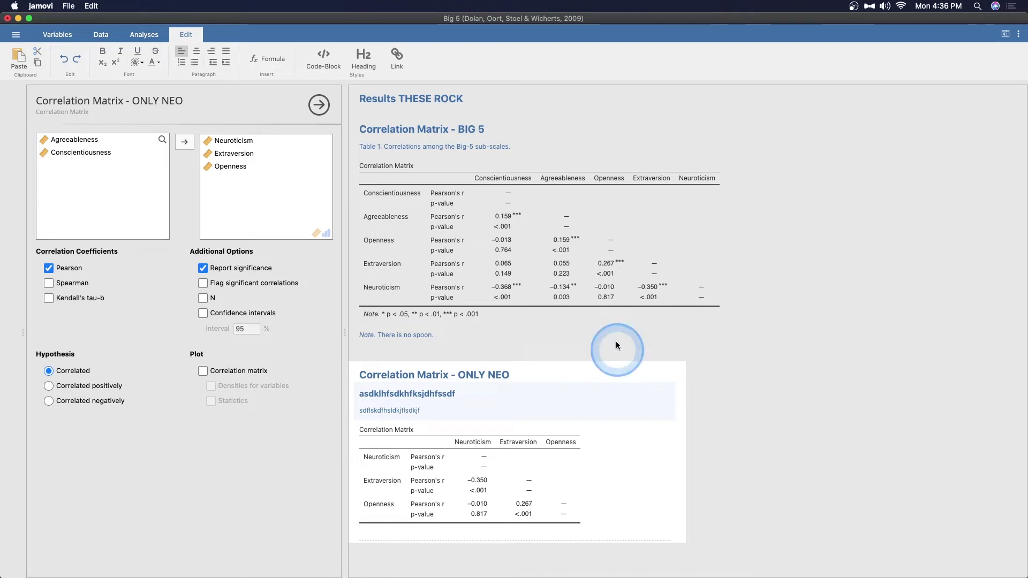
click(404, 393)
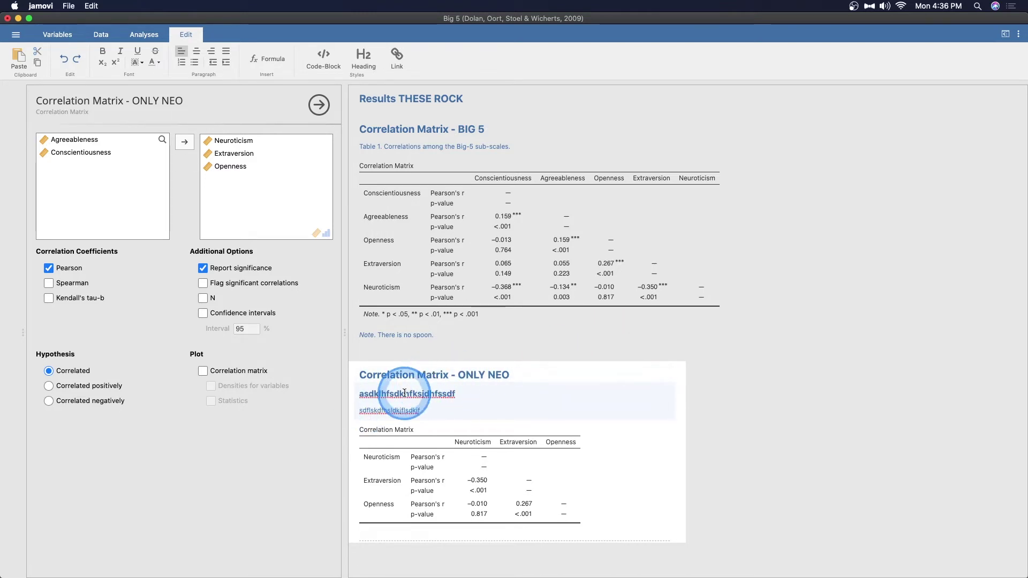
click(433, 410)
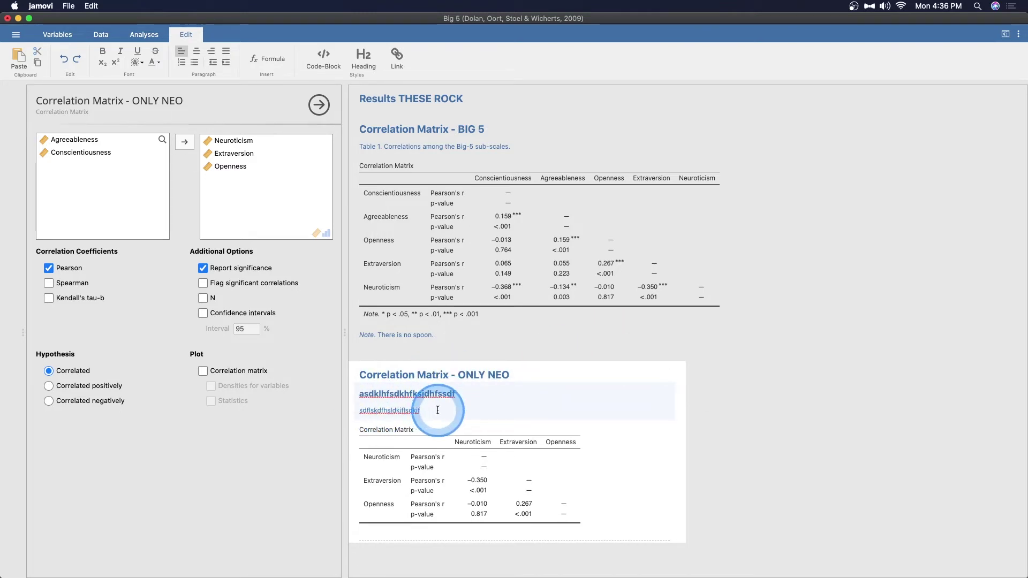
key(Return)
text(adkfjlskdjflaskdjf)
key(Return)
text(;fjas;lfj;alskjflsdkj)
key(Return)
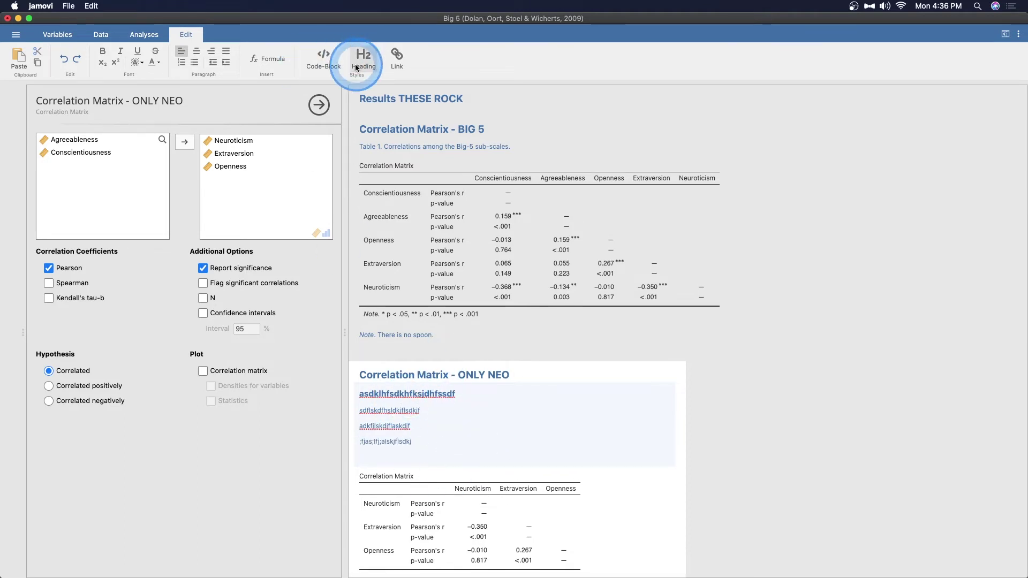
Step: Insert a code block reading data.table(open) beneath the ONLY NEO note lines, then reselect the analysis
click(320, 63)
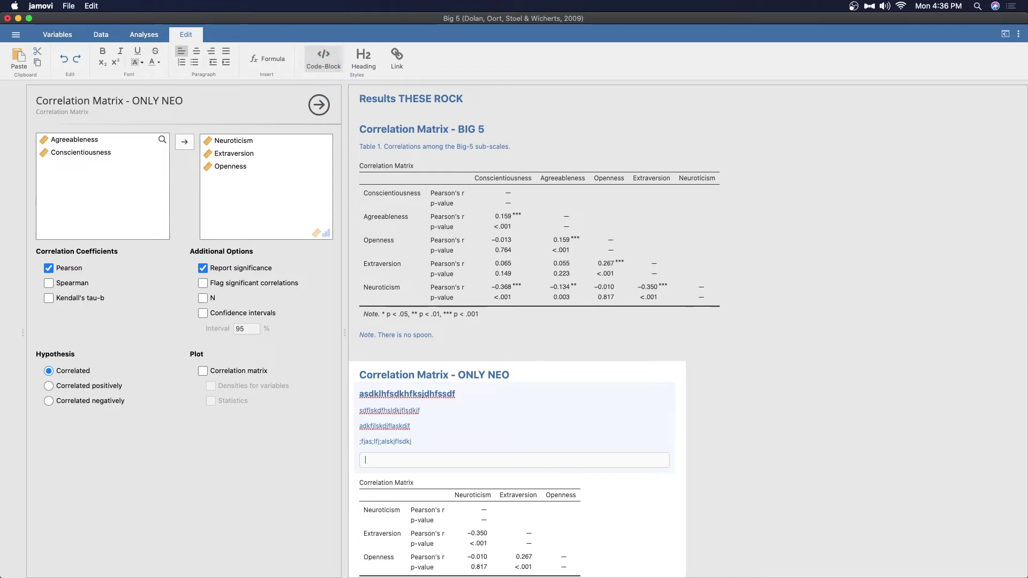
text(data.table(open)
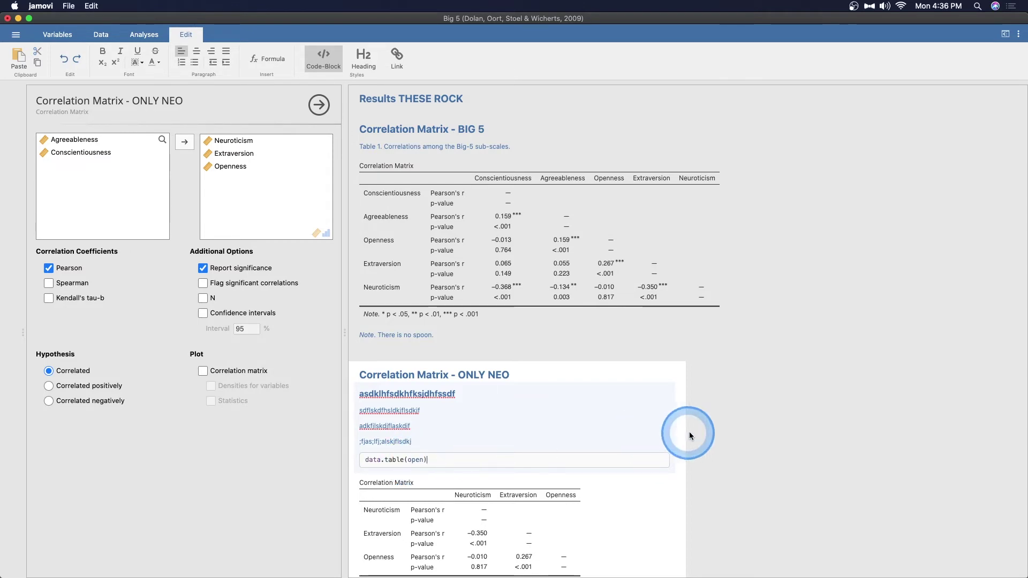
click(689, 432)
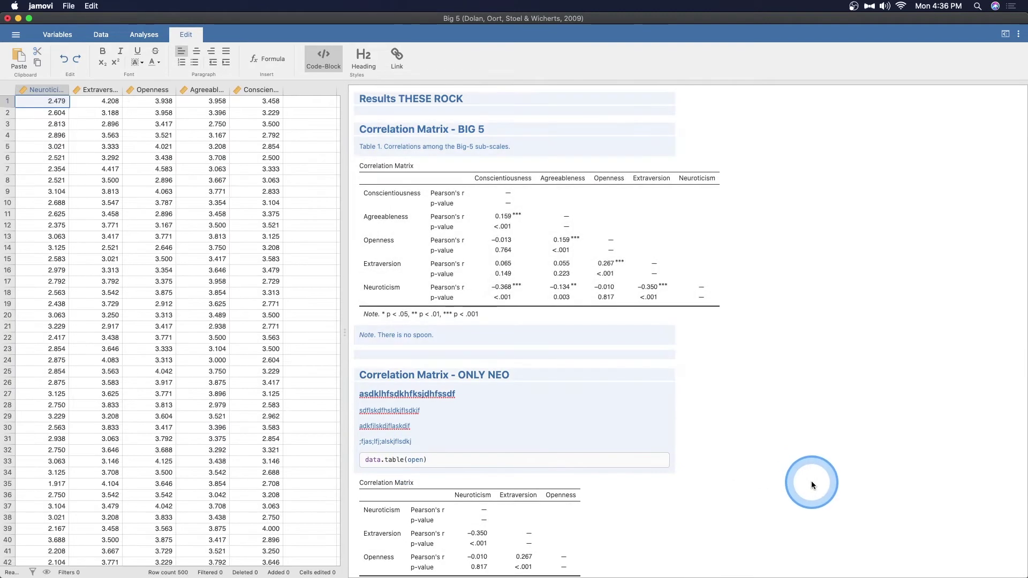
scroll(643, 462, down, 1)
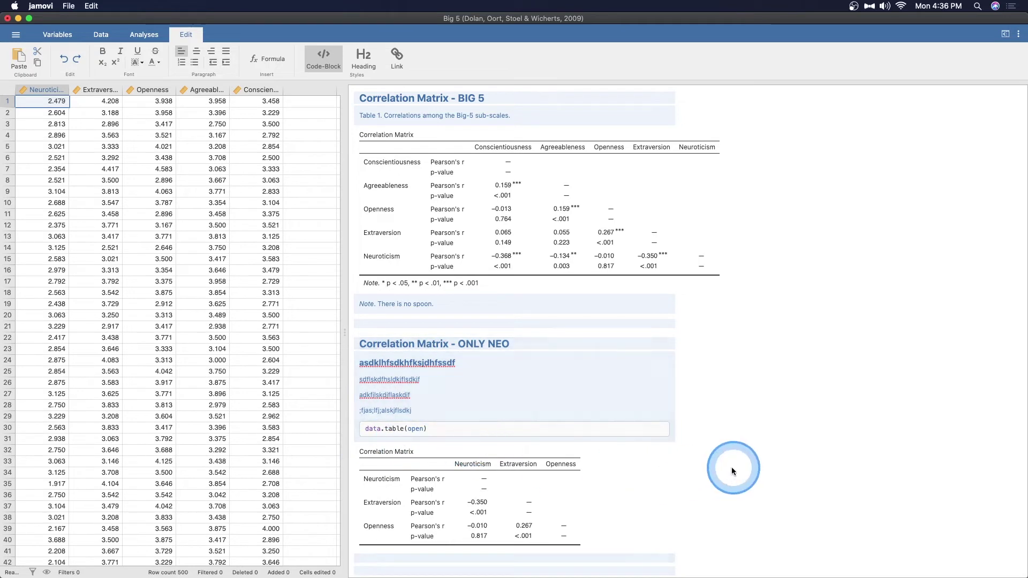
click(638, 522)
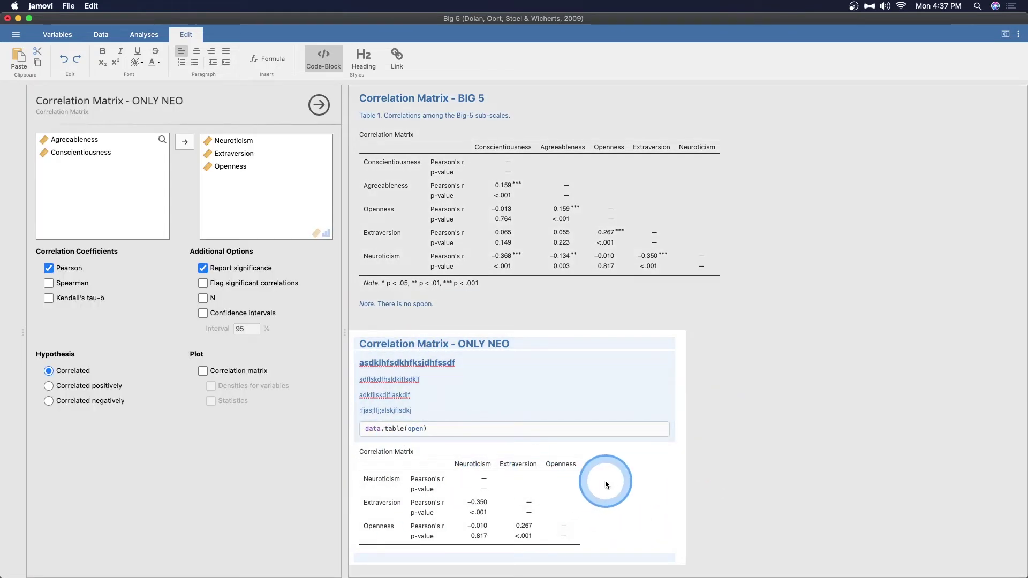
Step: Add the line 'Link: interpreting correlations' below the ONLY NEO table and open a new Chrome window
click(417, 559)
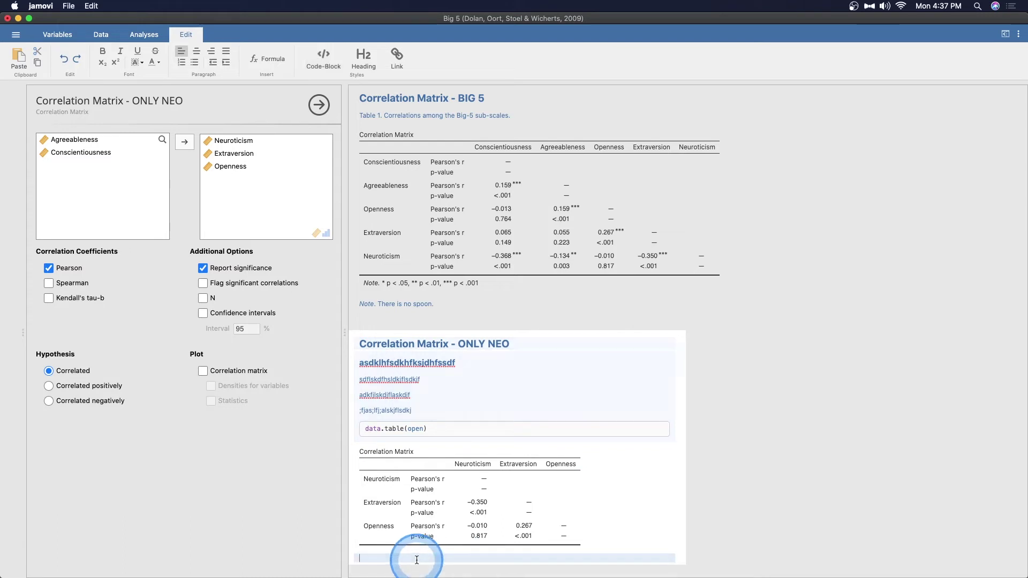
click(543, 562)
text(Link: interpreting correlations)
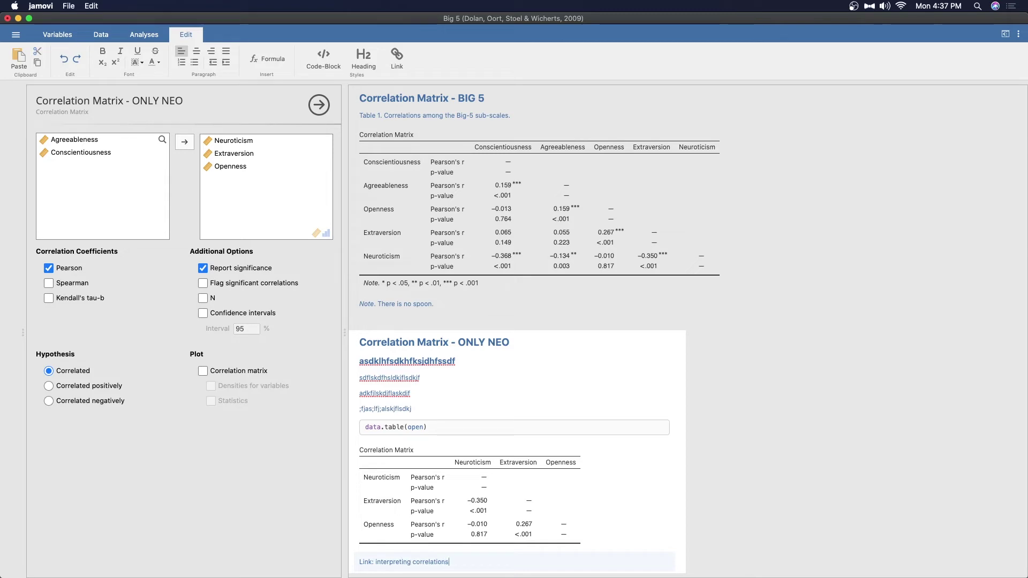
click(971, 452)
click(543, 63)
Step: Search Chrome for 'interpreting correlation' and open the Statistics By Jim correlation article
click(425, 168)
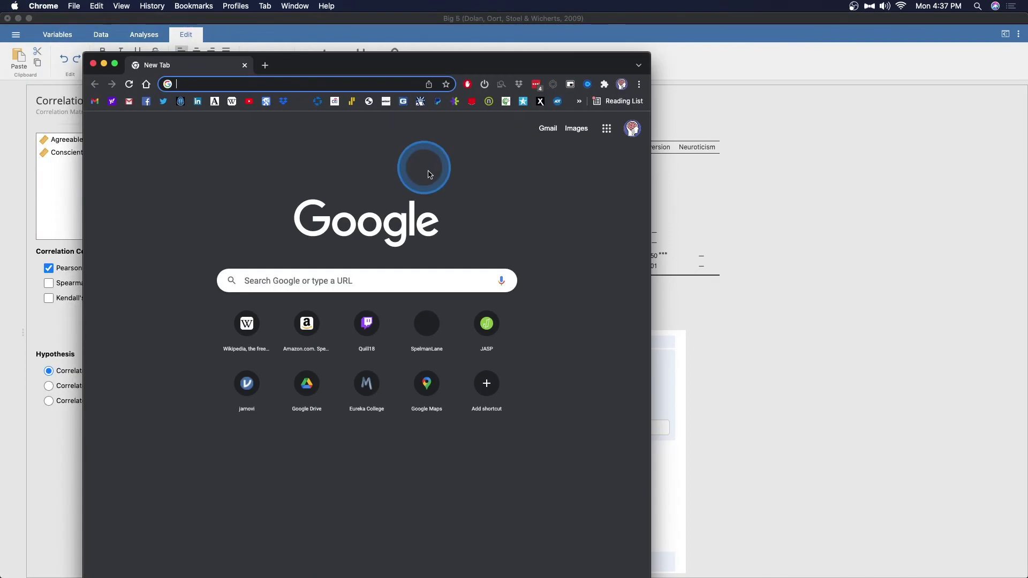
click(495, 67)
drag(494, 67, 599, 53)
text(inter)
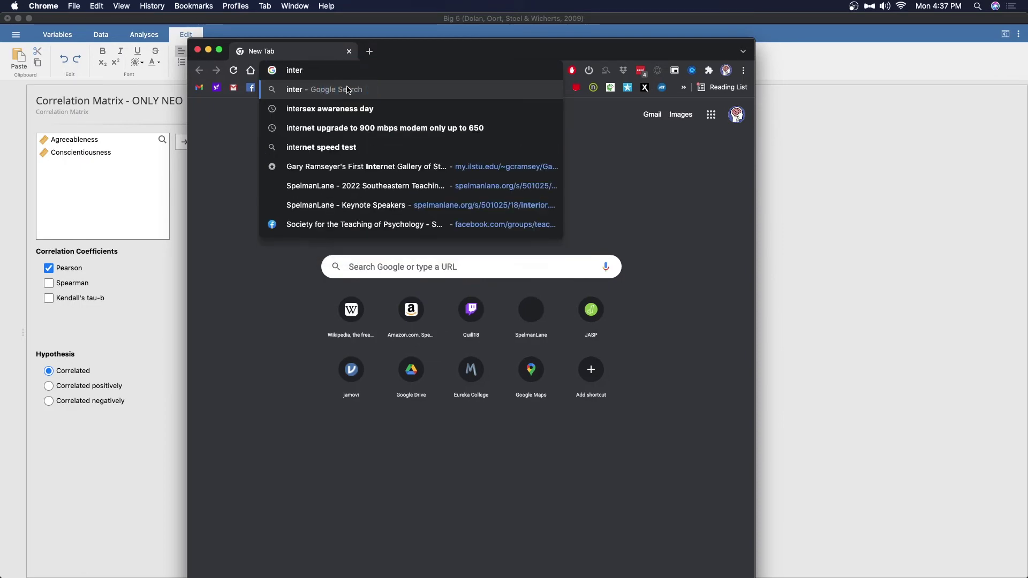
text(preting c)
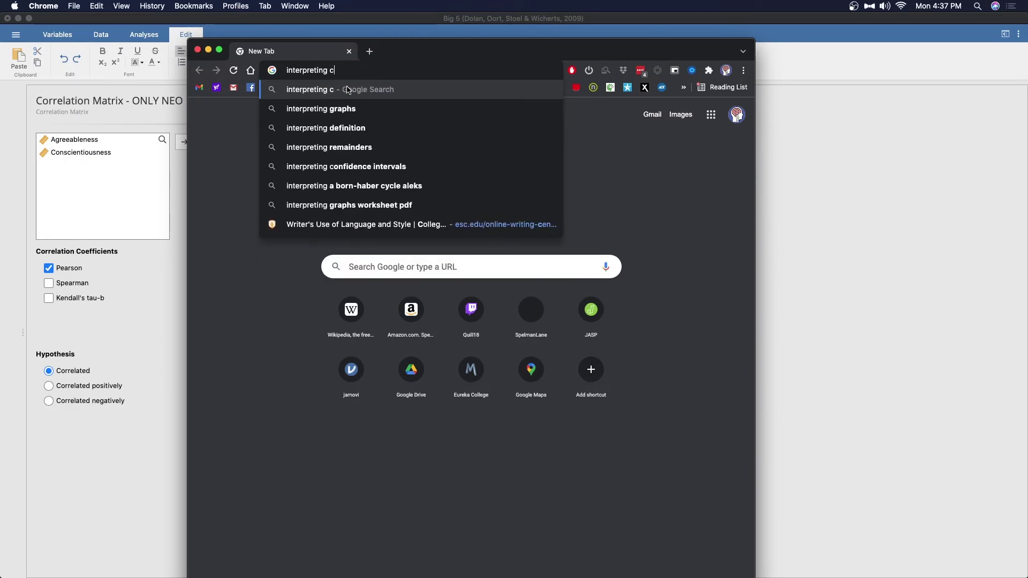
text(orrelation)
click(348, 89)
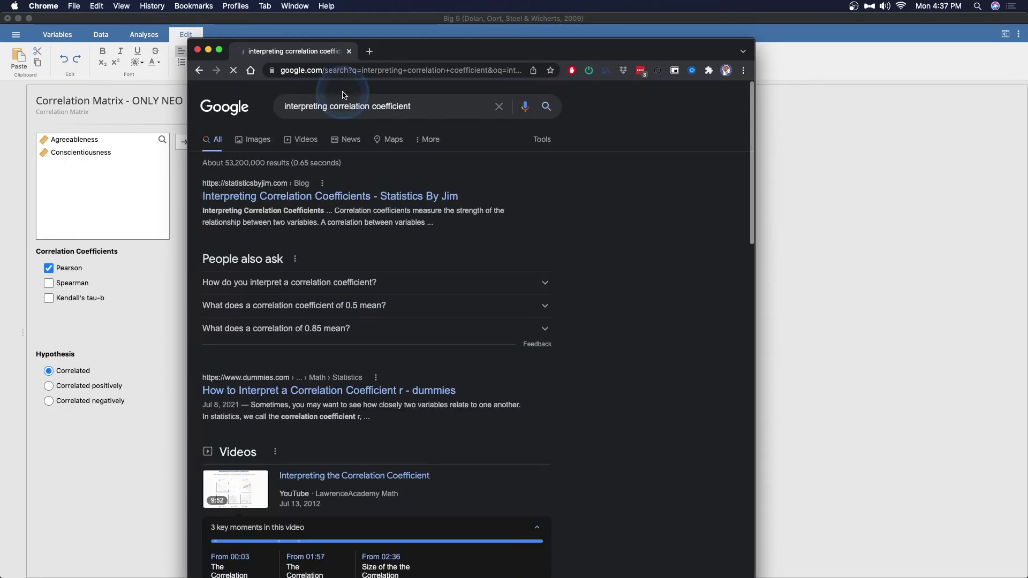
click(353, 197)
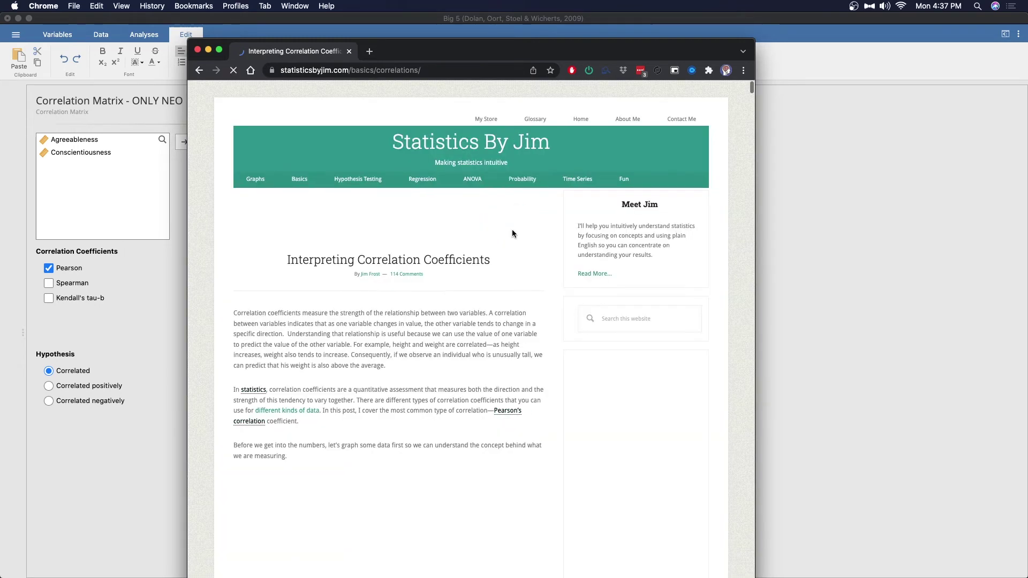
Step: Copy the article's web address and return to the link note in jamovi
click(443, 70)
key(super+c)
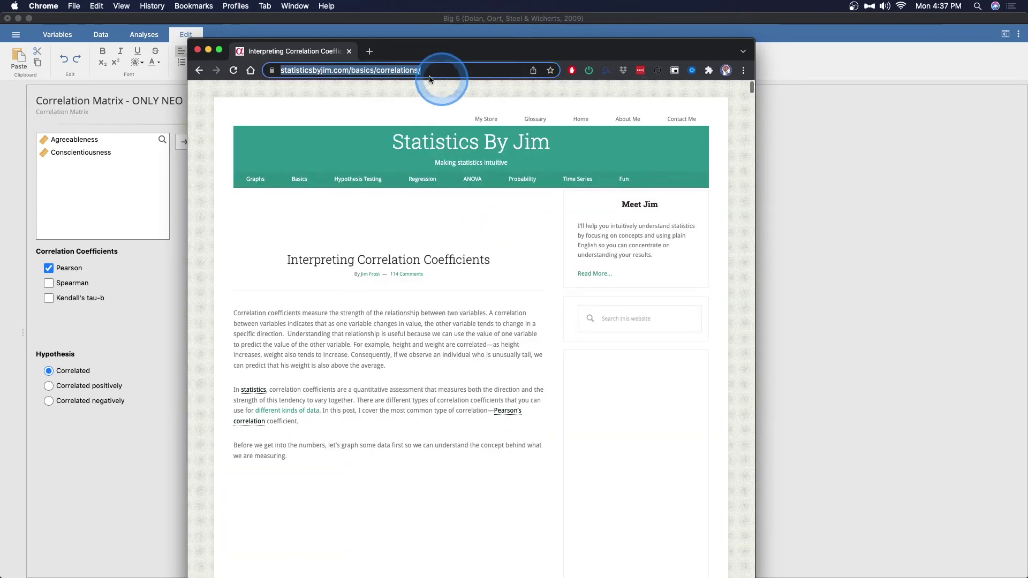
click(218, 49)
click(466, 562)
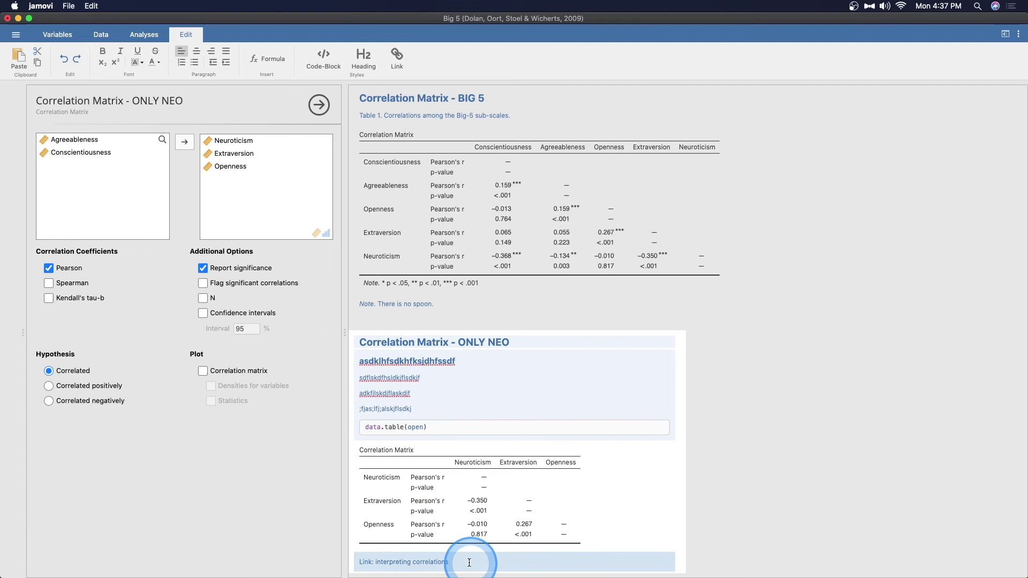
key(super+v)
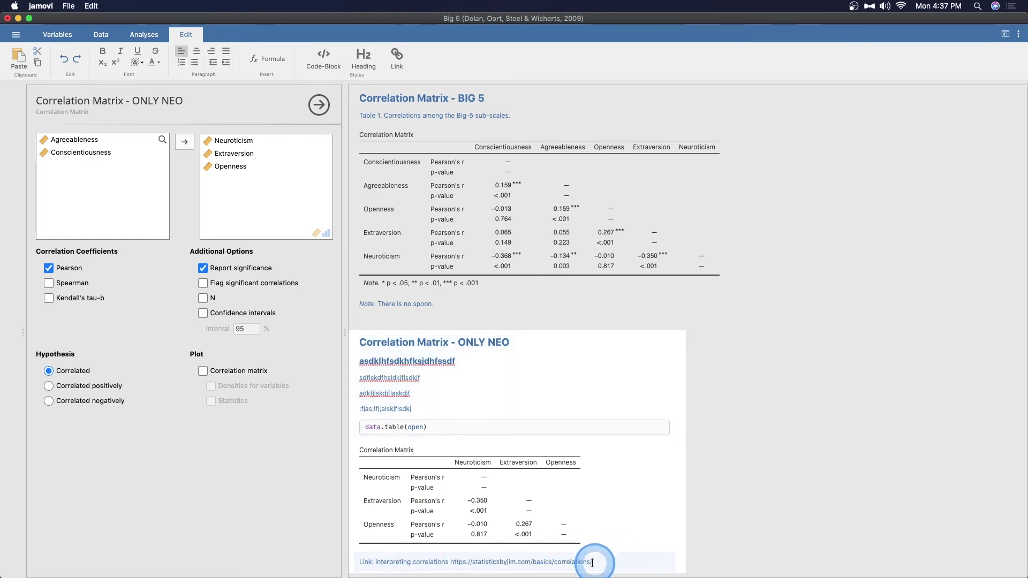
drag(593, 562, 451, 562)
key(super+c)
click(396, 56)
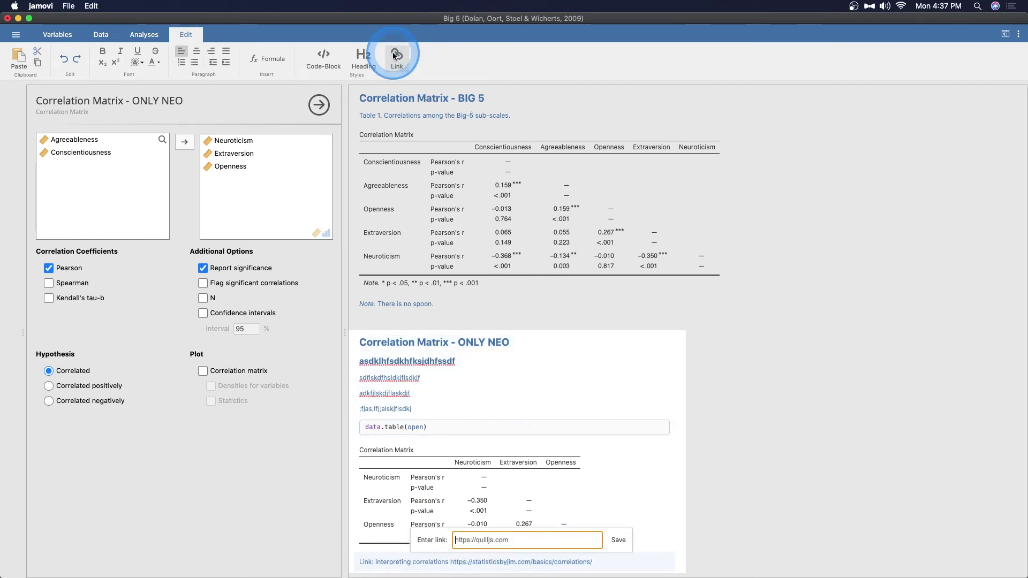
click(539, 536)
key(super+v)
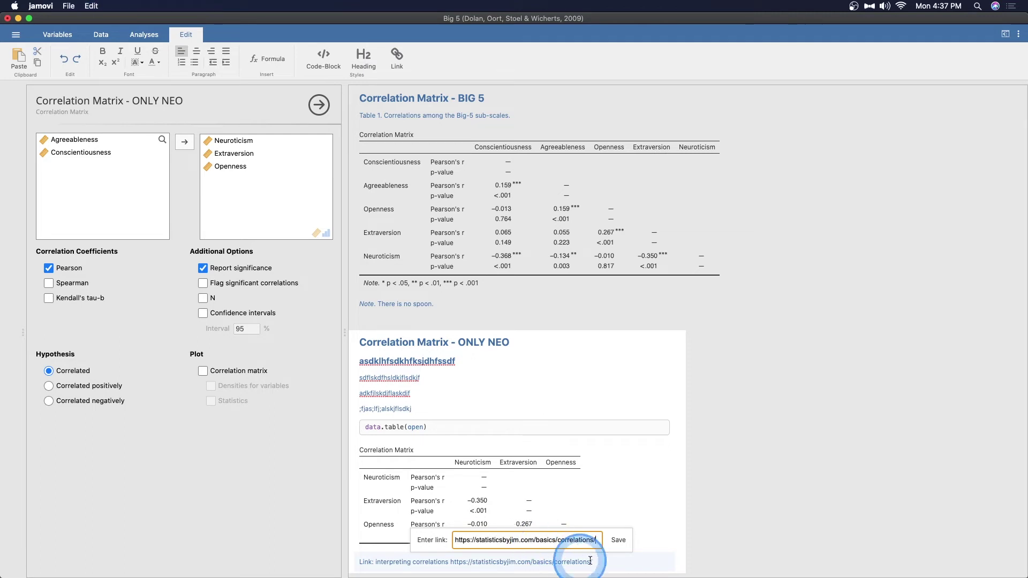
click(618, 540)
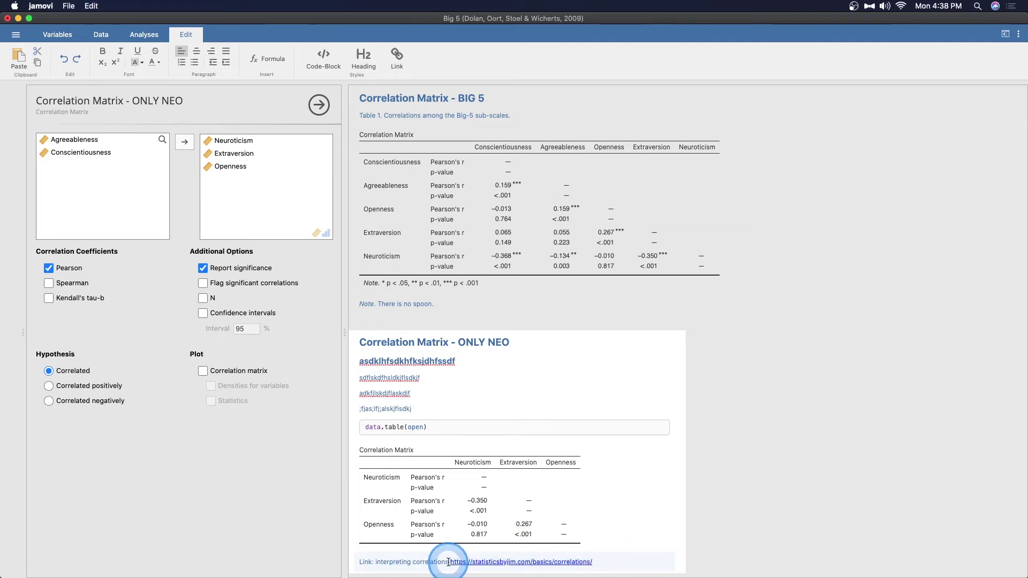
Step: Link the words 'interpreting correlations' to the same article address
drag(375, 562, 437, 562)
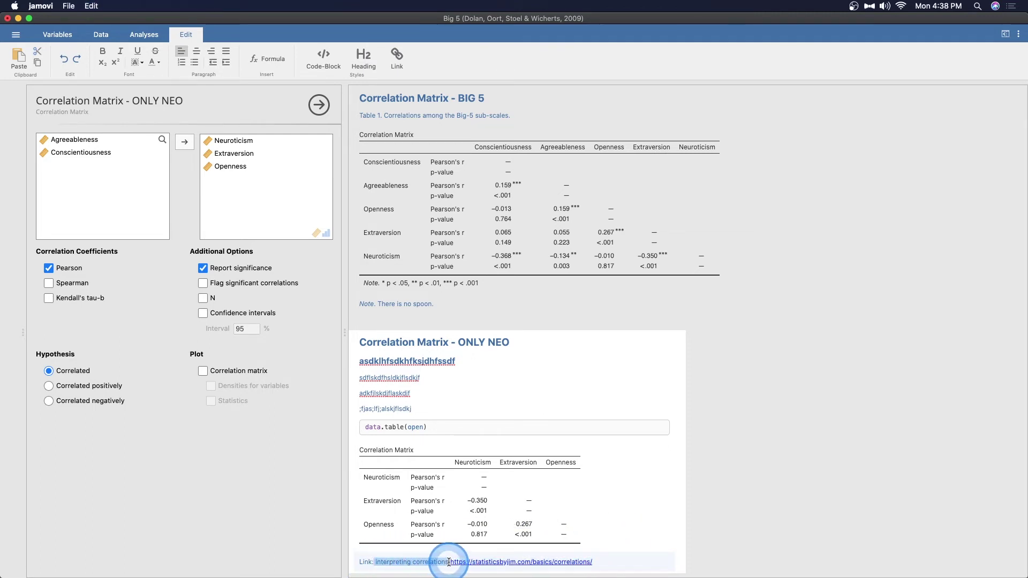
click(397, 55)
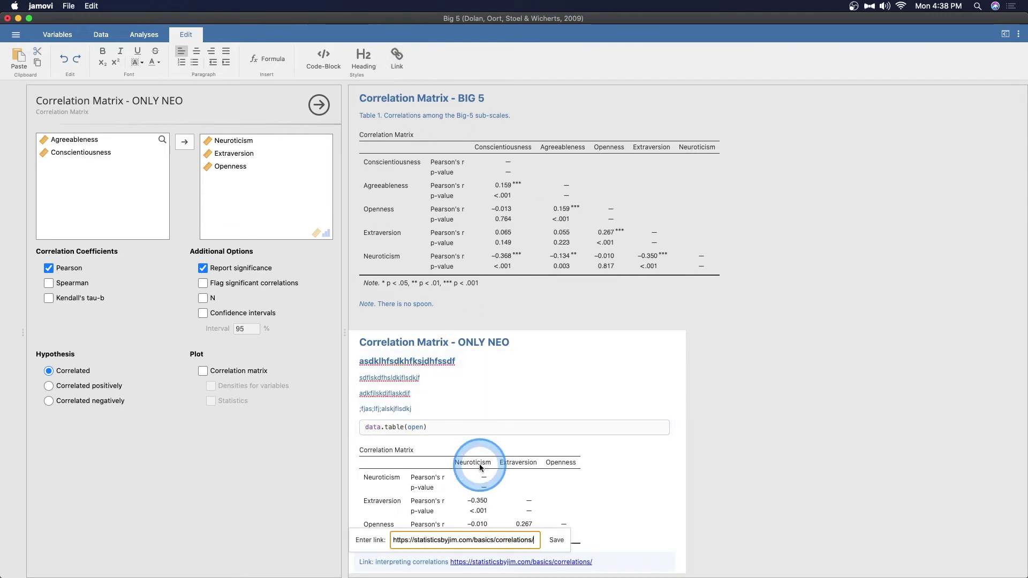
click(556, 540)
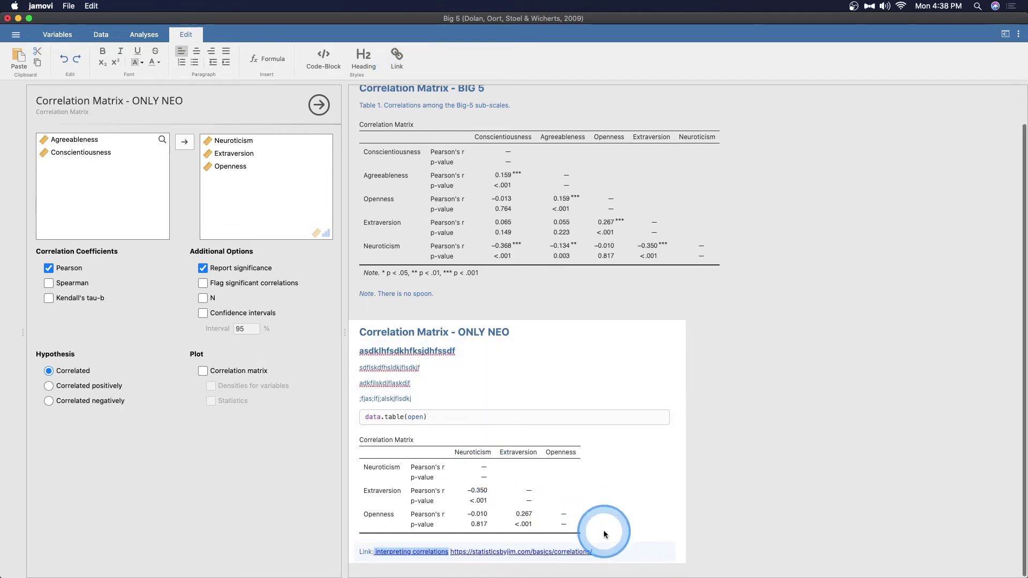
Step: Follow the ONLY NEO note's hyperlink to the correlations article in Chrome, then return to jamovi
click(773, 505)
click(540, 556)
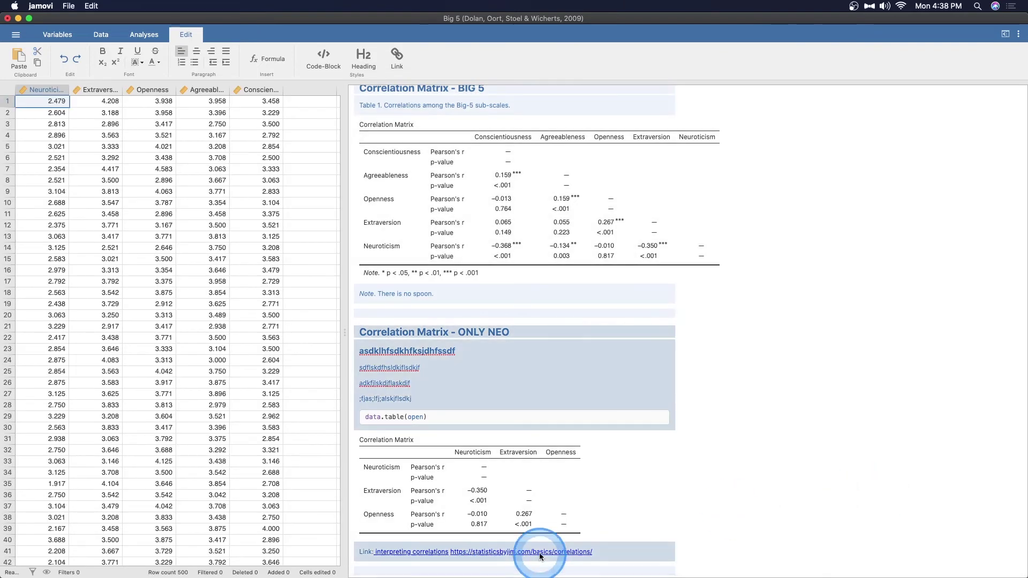
click(102, 33)
click(465, 539)
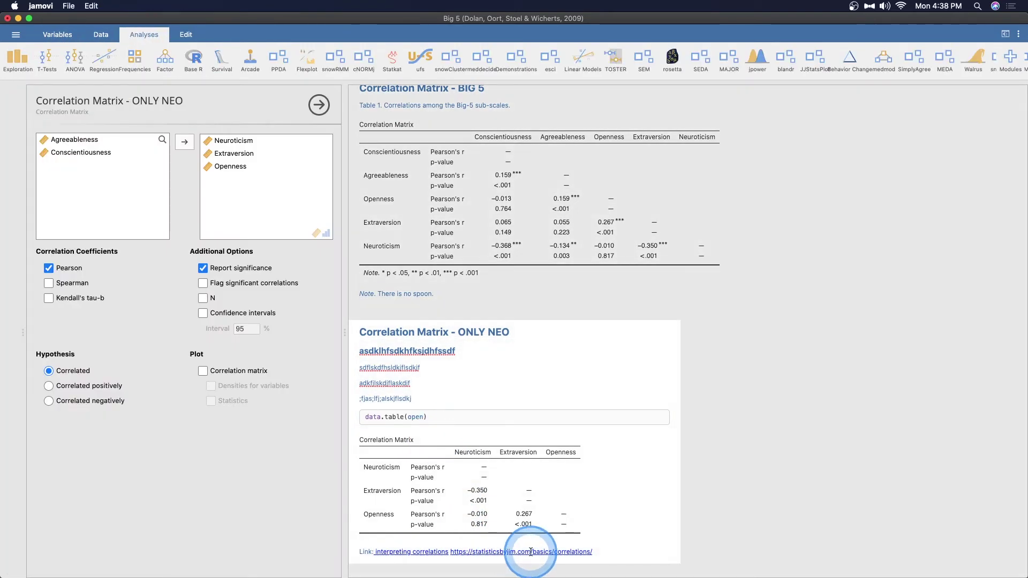
click(540, 552)
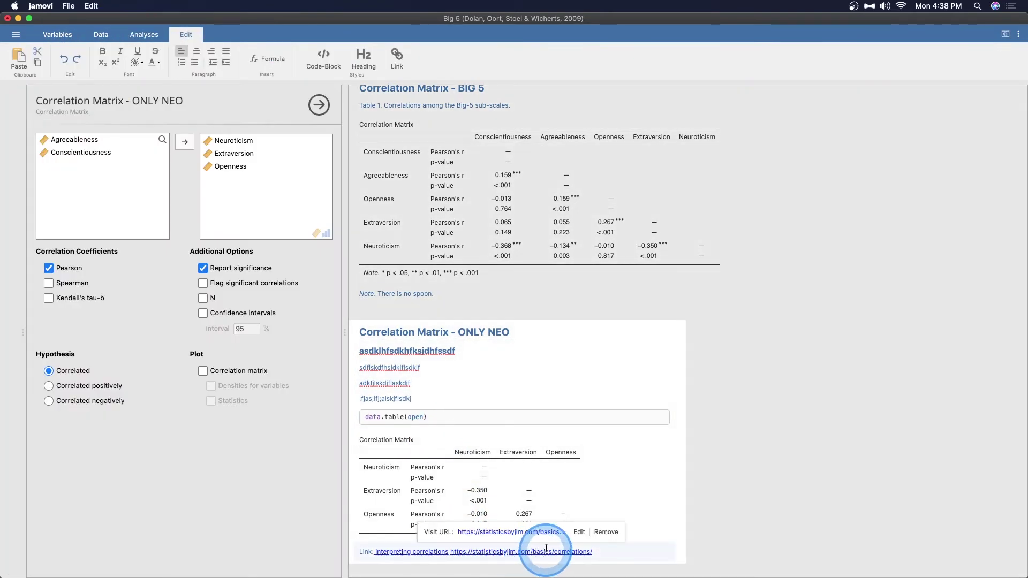
click(854, 510)
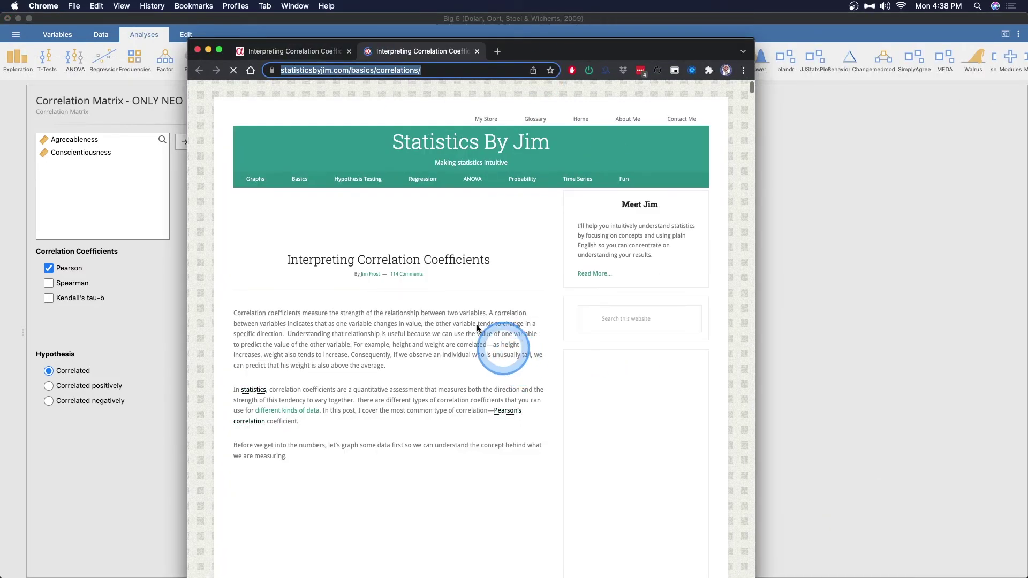
click(781, 525)
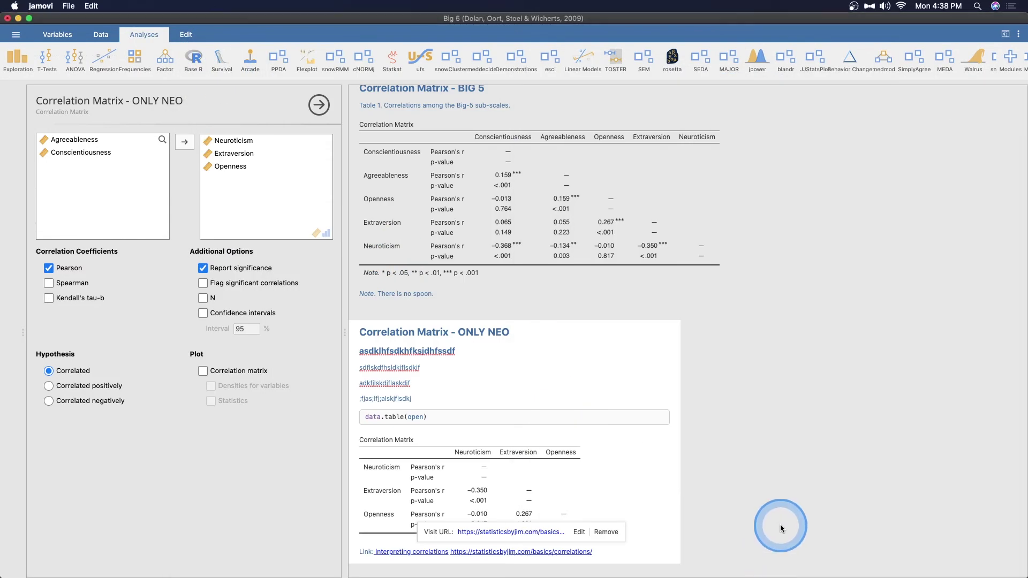
click(588, 543)
click(831, 496)
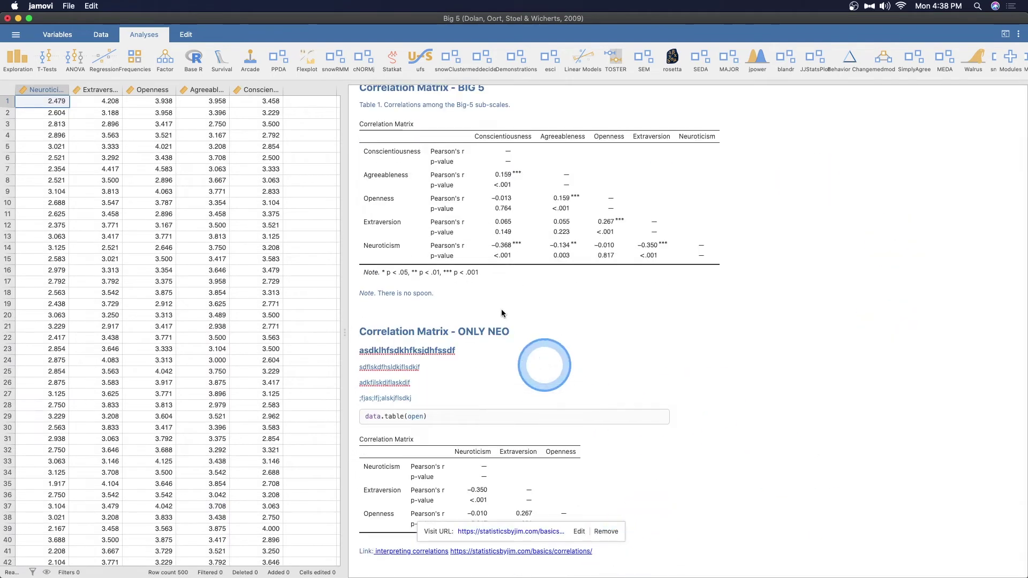
click(186, 35)
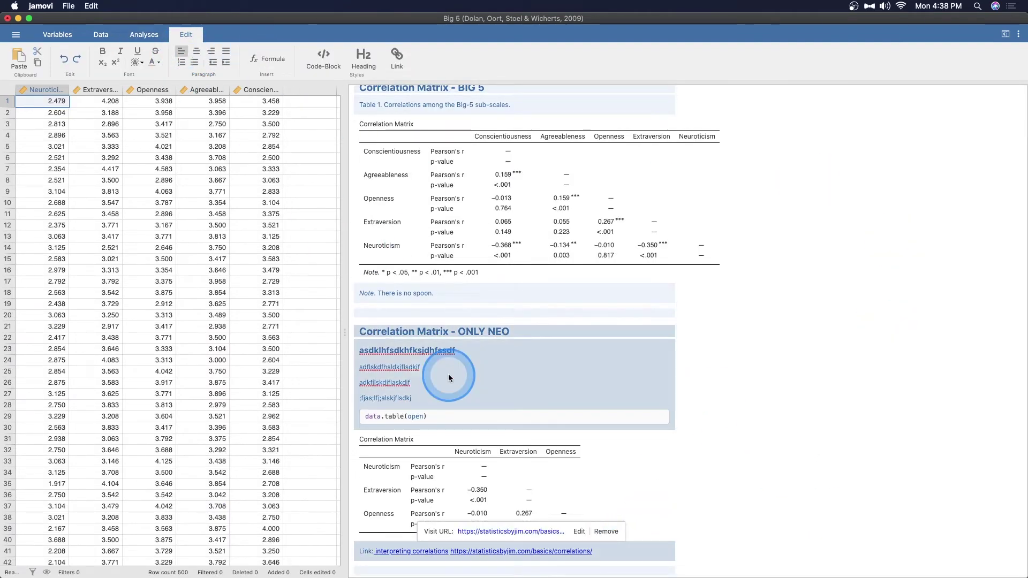
Step: Centre the asdklhfsdkhfksjdhfssdf note line and turn it into a bullet item
click(375, 402)
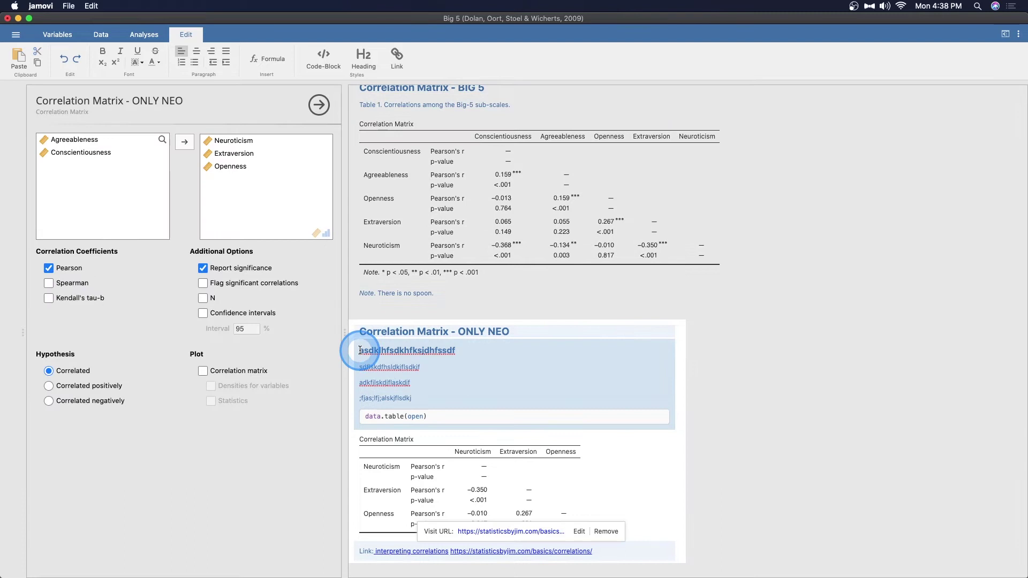
click(196, 52)
click(194, 62)
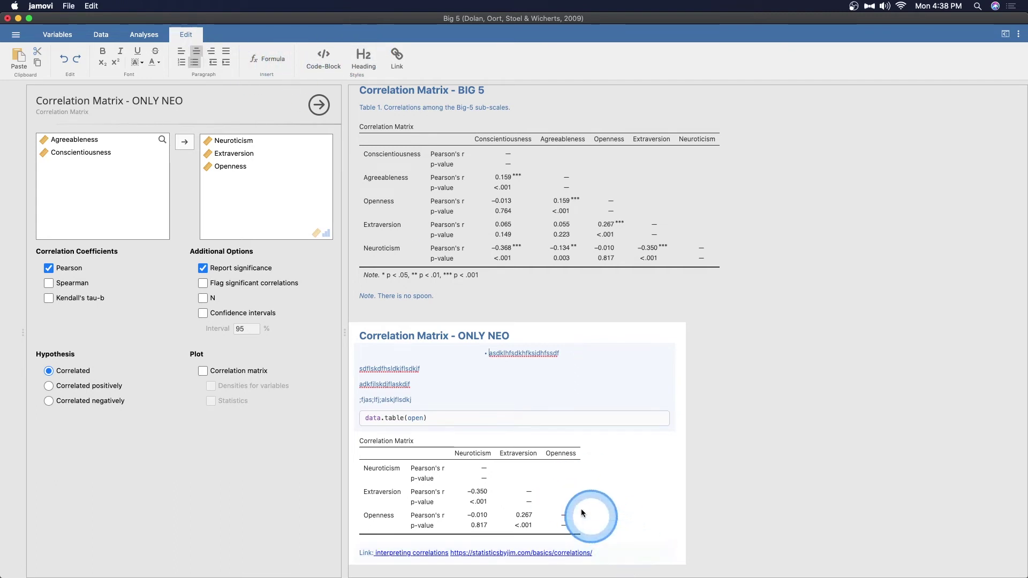
Step: Insert the formula e = mc² on an empty ONLY NEO note line
click(557, 397)
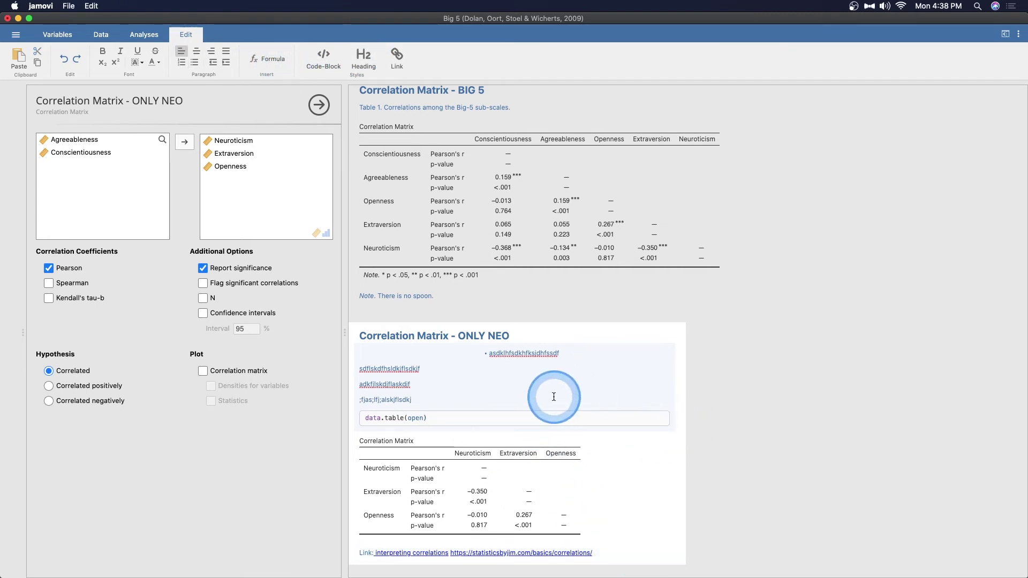
click(272, 63)
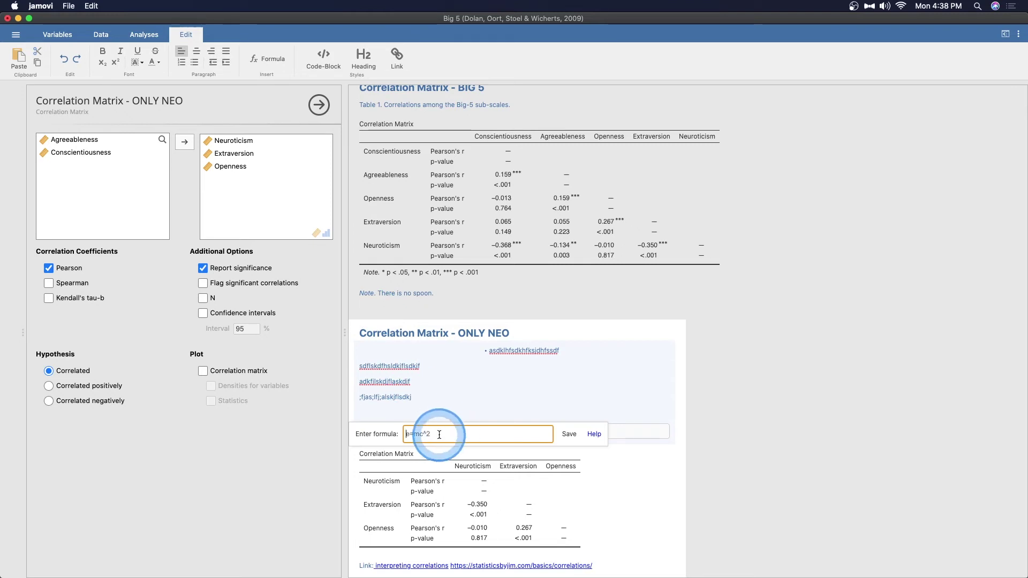
text(e=mc^2)
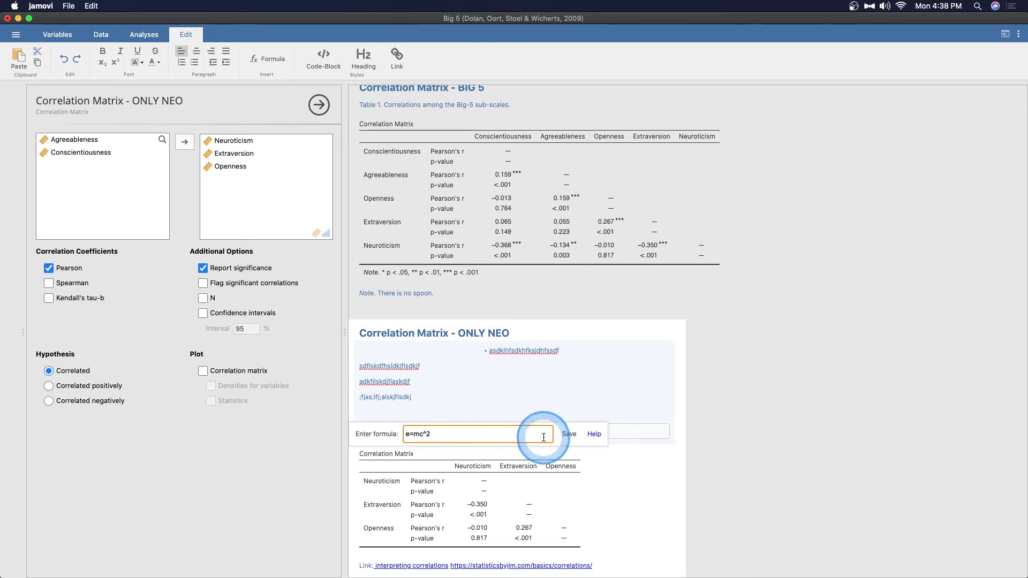
click(569, 434)
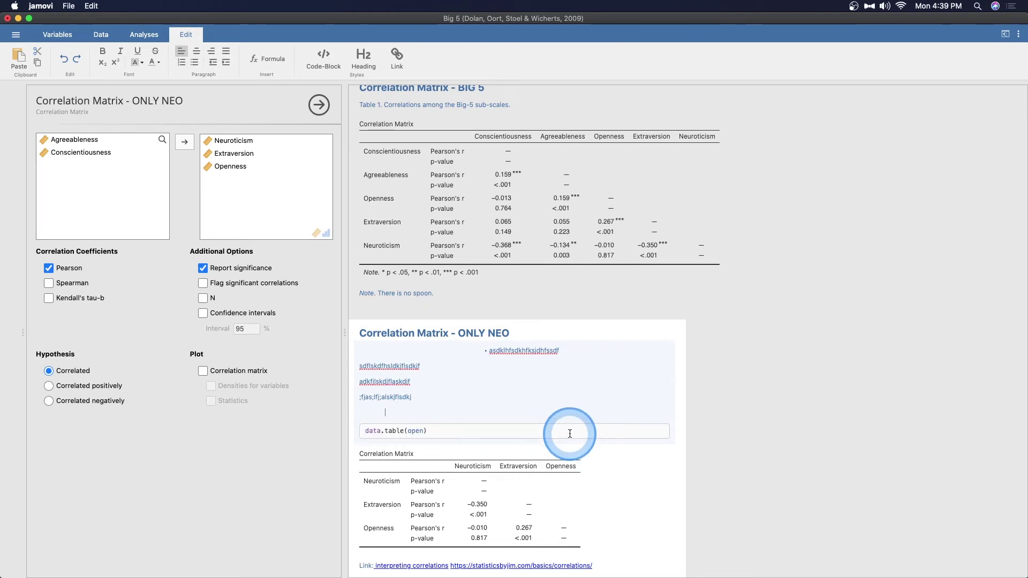
Step: Start a new line below the formula and open the KaTeX formula help
click(413, 413)
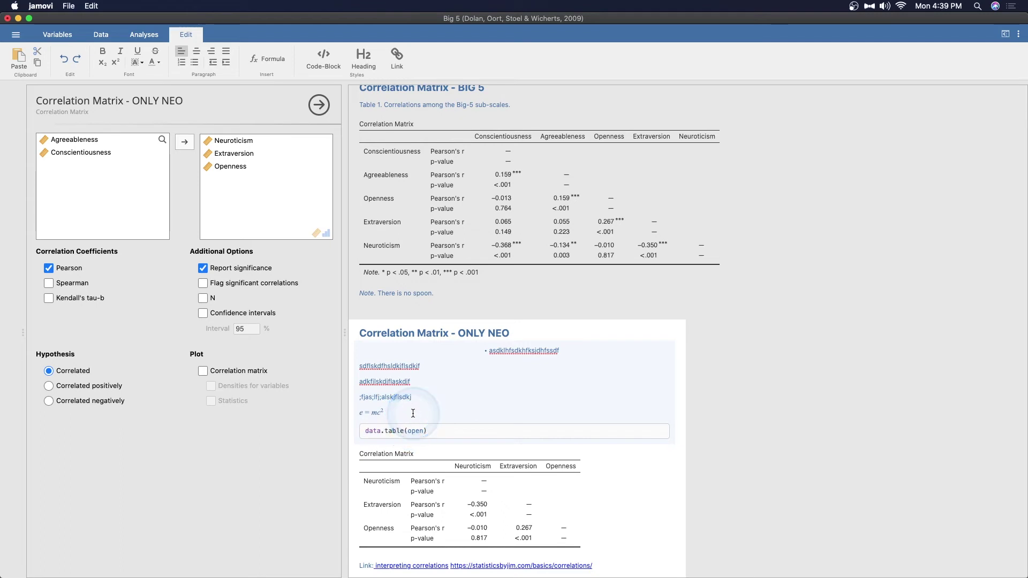
click(420, 415)
key(Return)
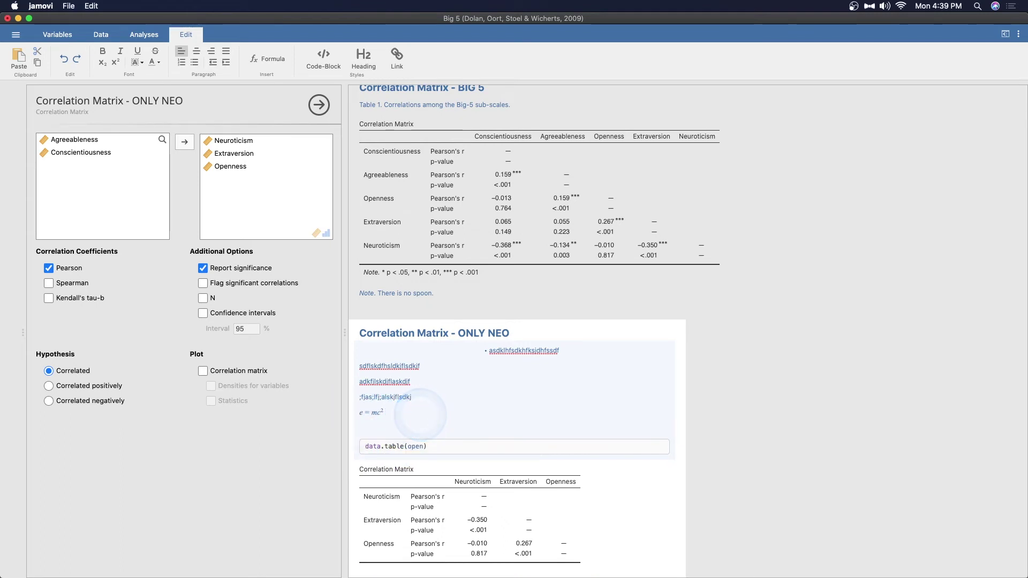
click(272, 58)
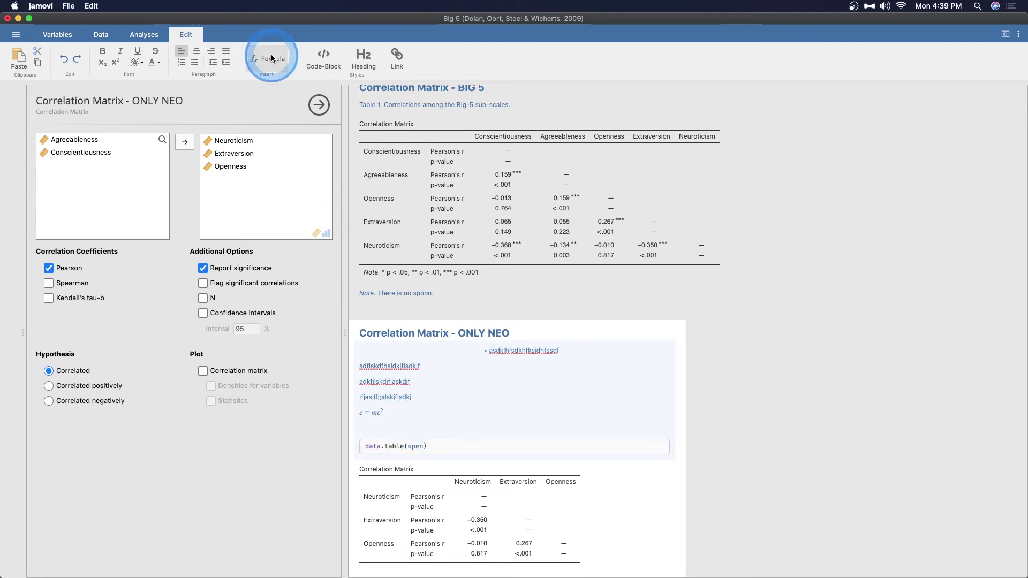
click(600, 450)
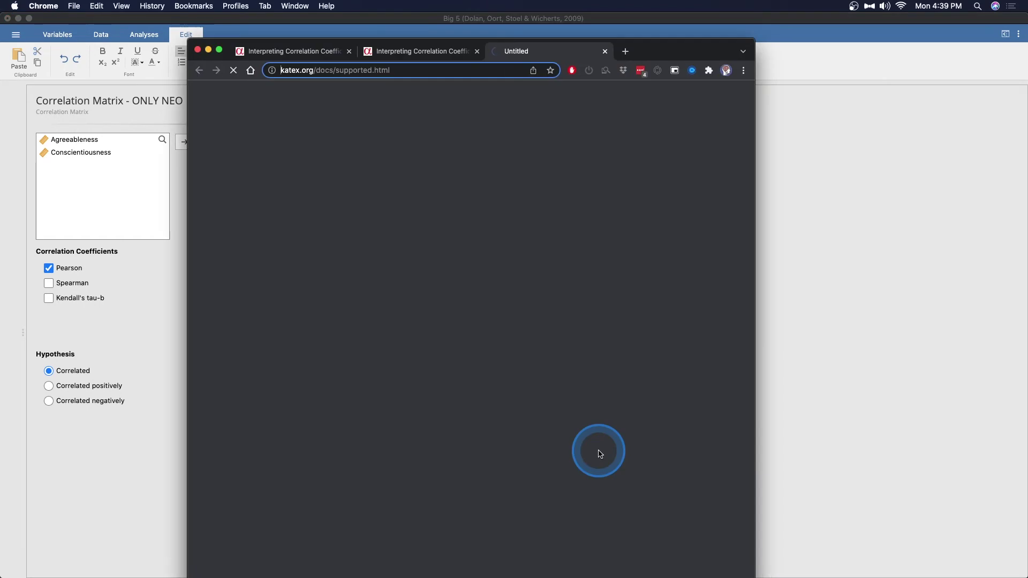
click(409, 129)
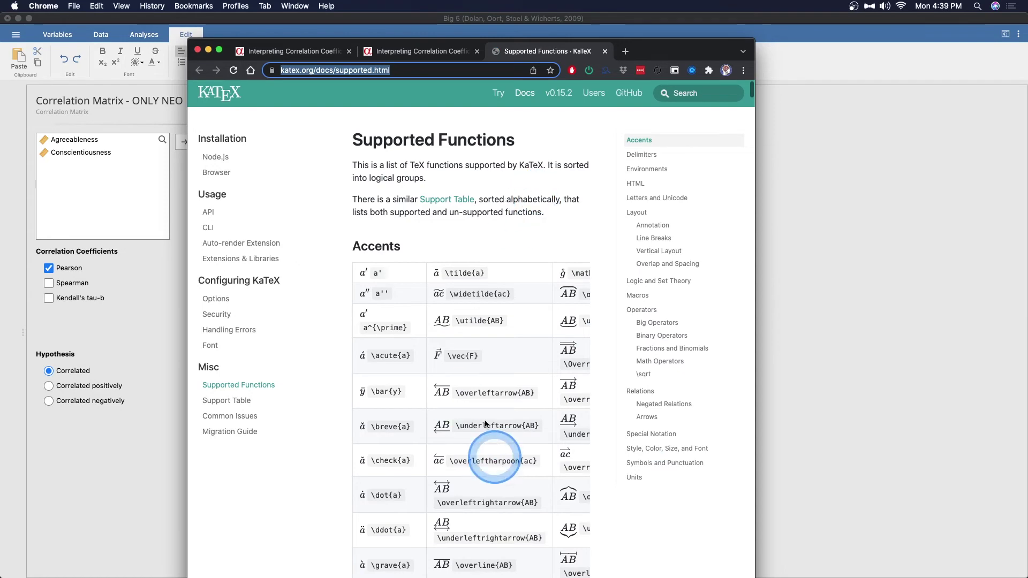
Step: Scroll through KaTeX's Supported Functions page, then bring jamovi back to the front
scroll(463, 300, right, 2)
scroll(477, 234, down, 1)
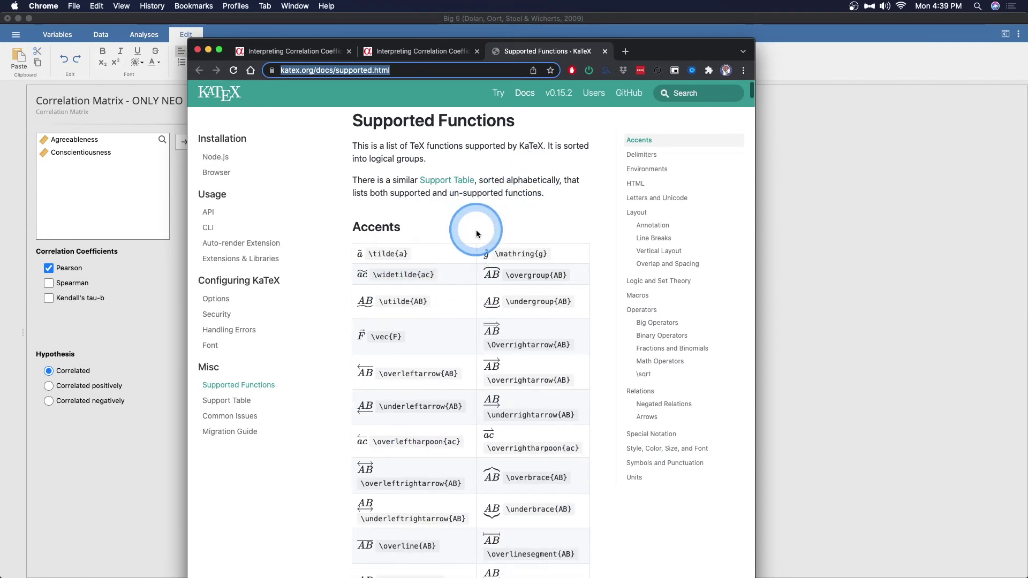
scroll(476, 234, up, 2)
scroll(489, 322, down, 8)
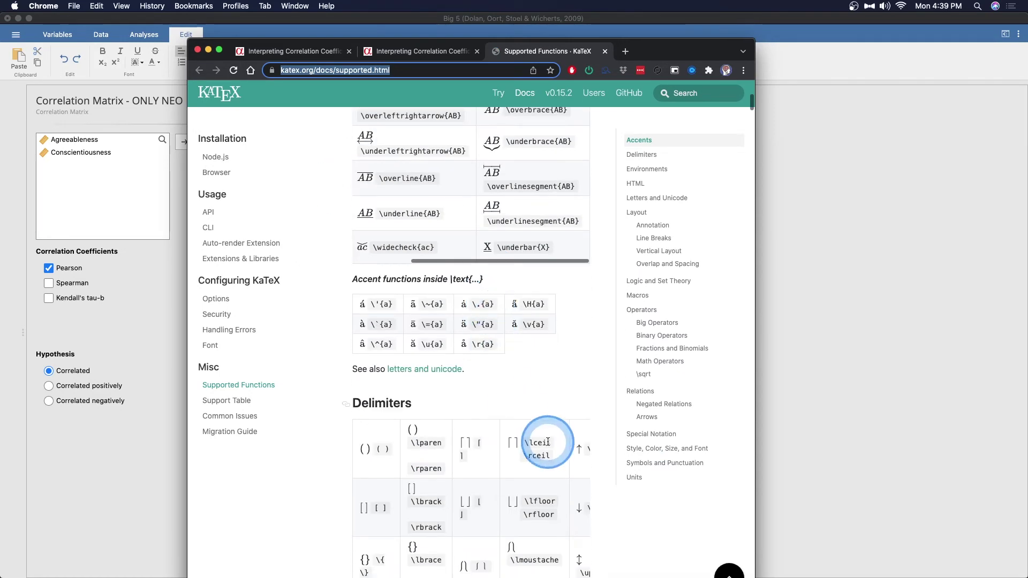
scroll(548, 441, down, 15)
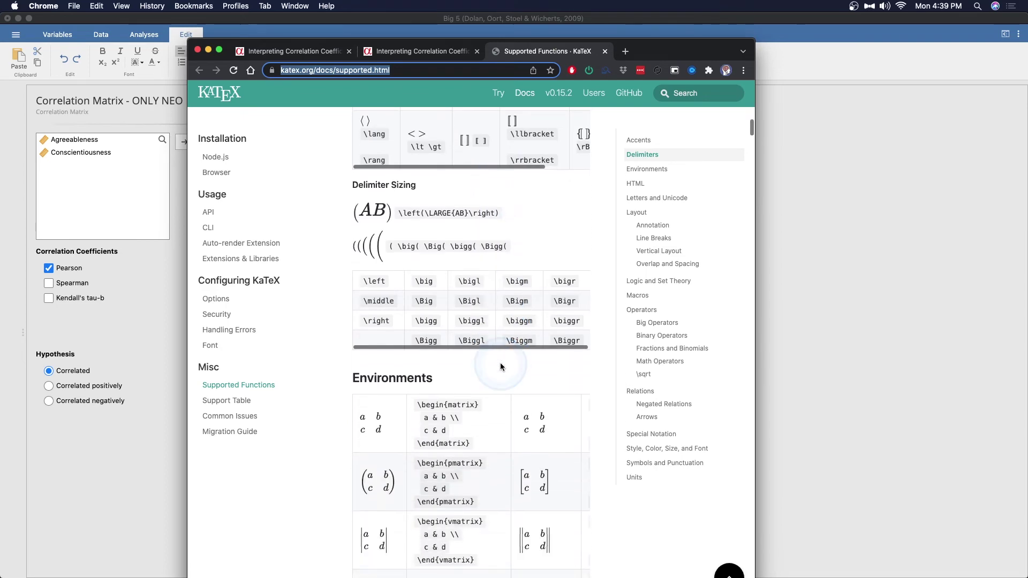
scroll(501, 367, down, 10)
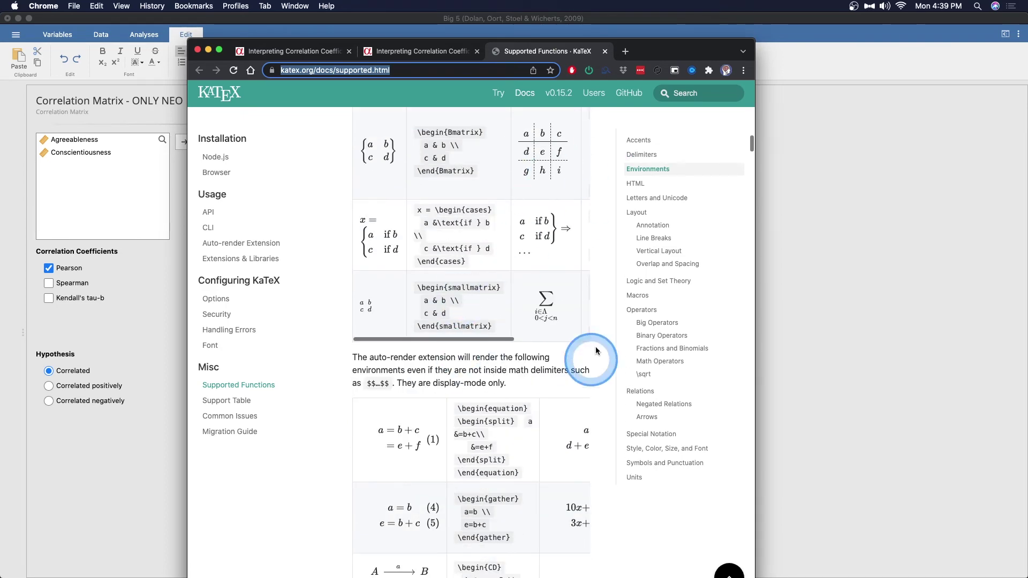
scroll(535, 332, down, 12)
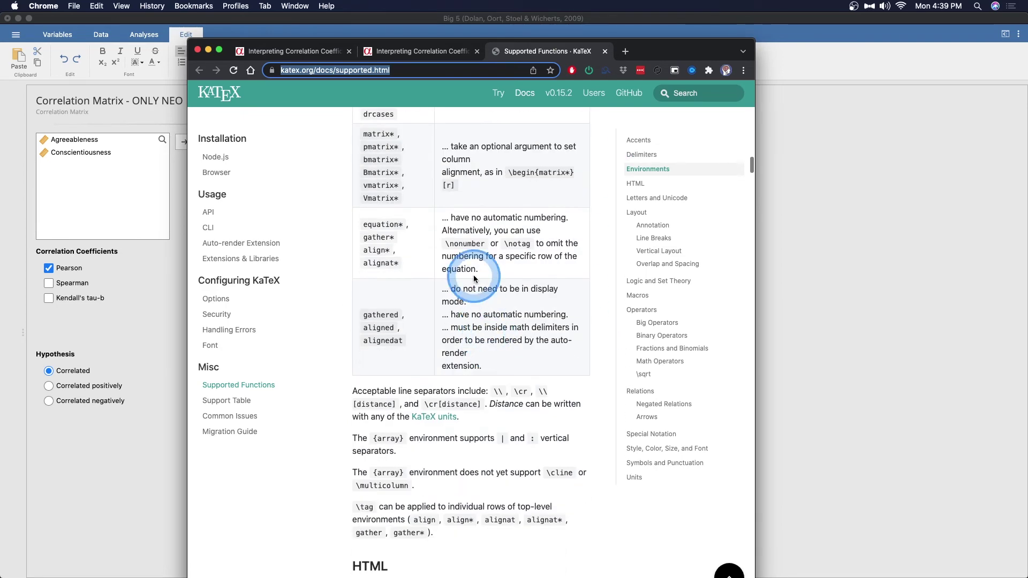
scroll(474, 279, down, 6)
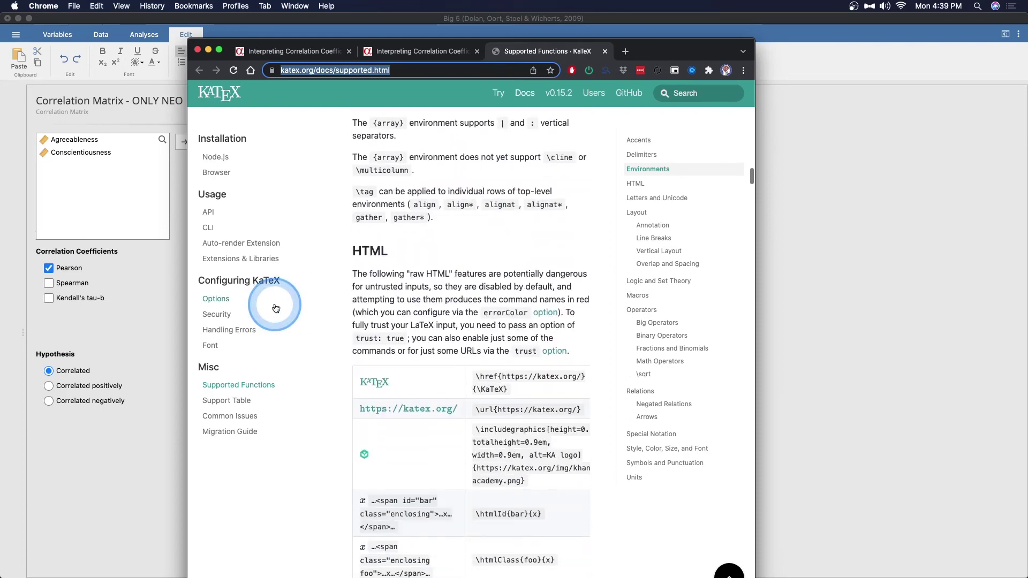
scroll(482, 375, down, 18)
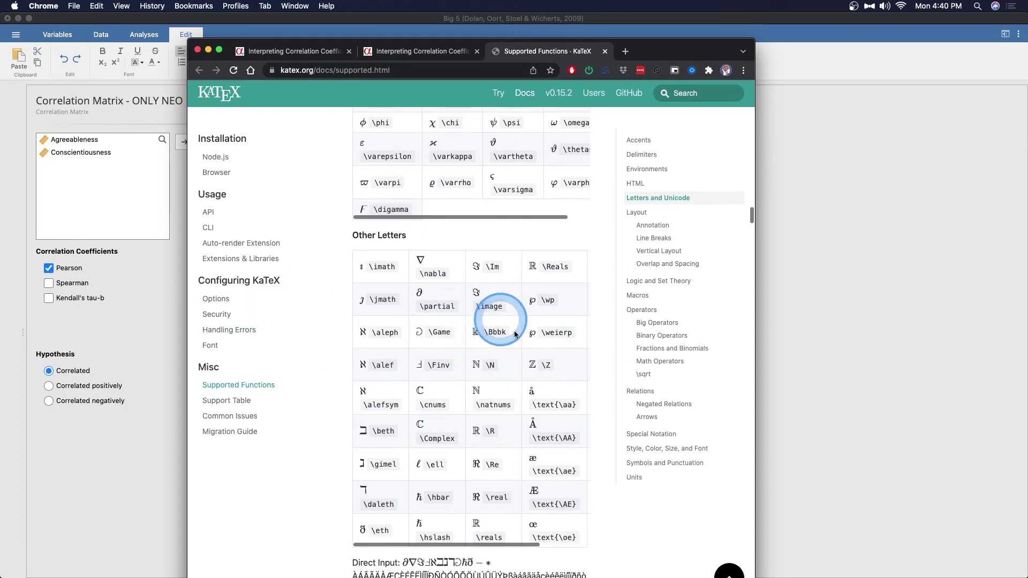
scroll(516, 335, down, 20)
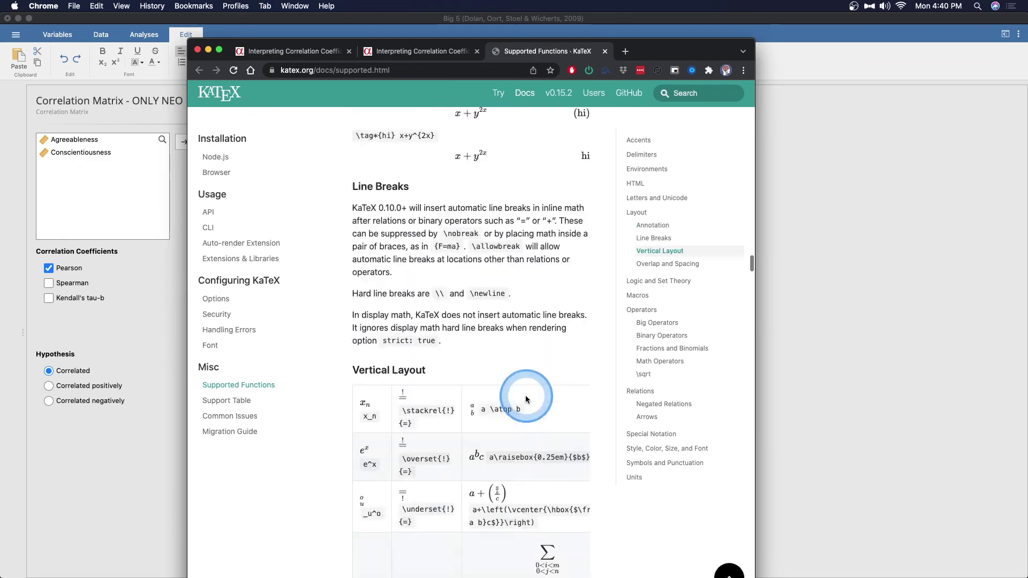
scroll(524, 399, up, 15)
scroll(621, 192, down, 12)
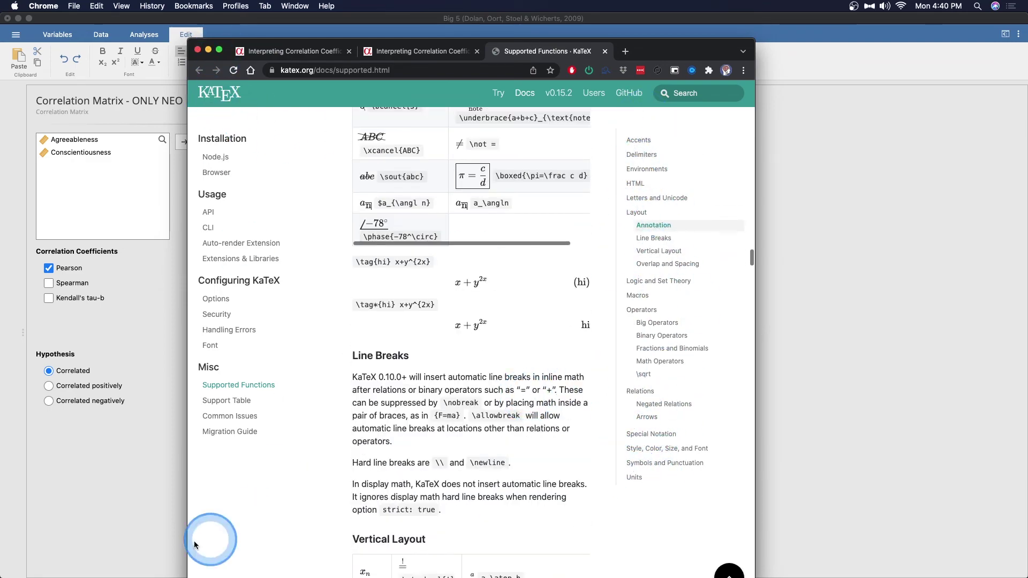
click(128, 522)
click(654, 429)
Step: Colour the three ONLY NEO note lines orange and highlight them in red
click(773, 379)
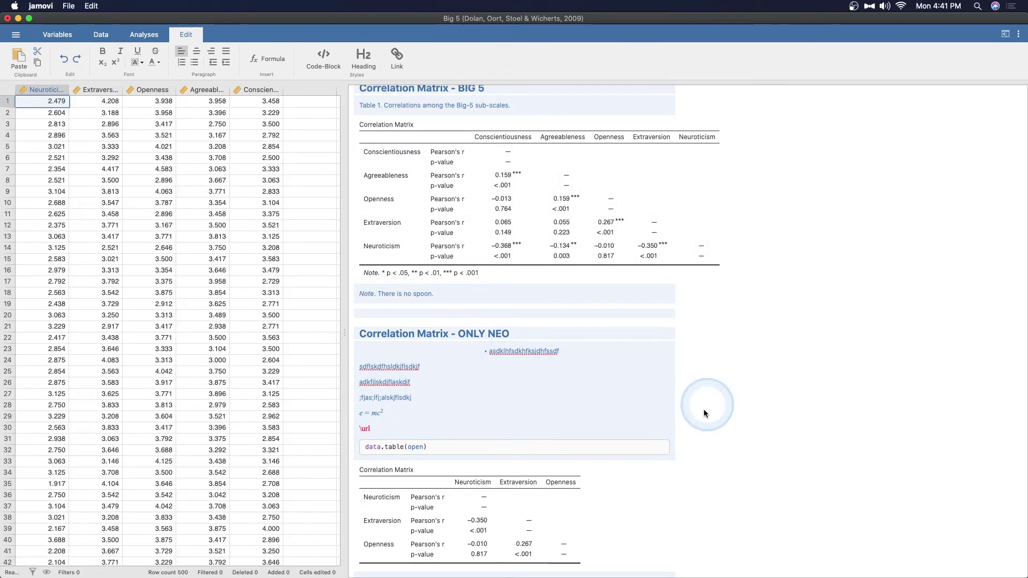
drag(448, 397, 363, 373)
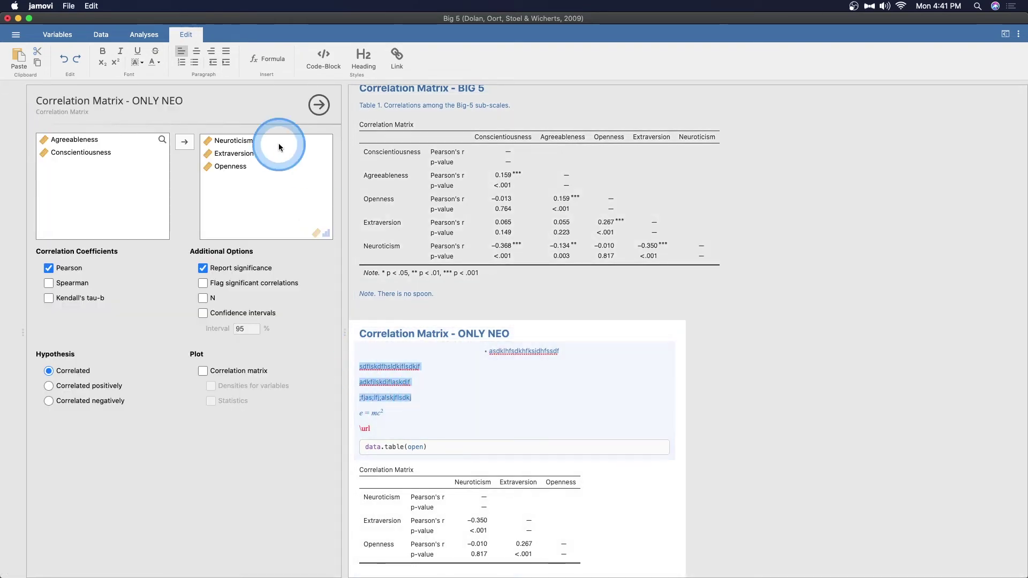
click(156, 62)
click(180, 93)
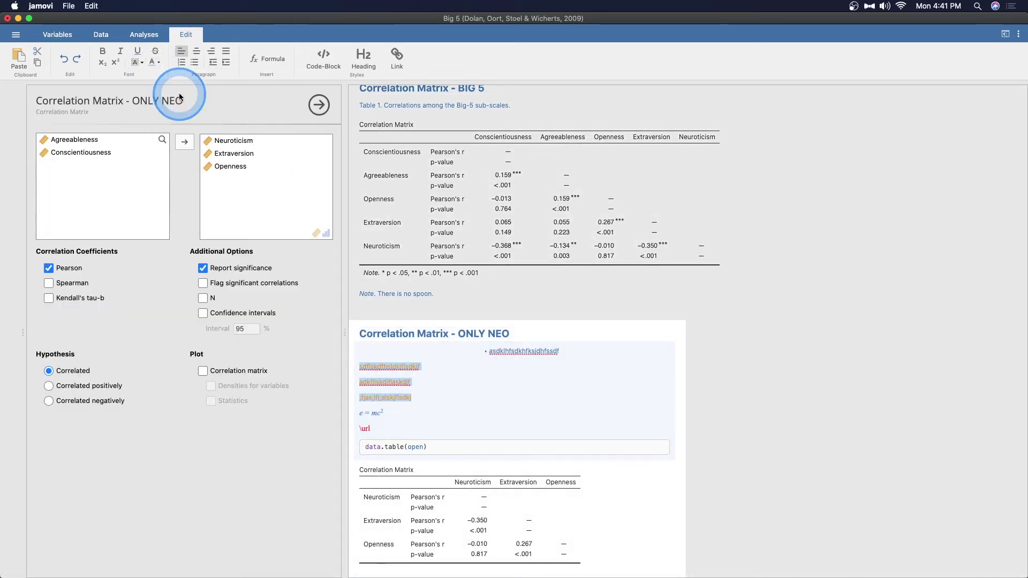
click(138, 62)
click(156, 90)
click(450, 318)
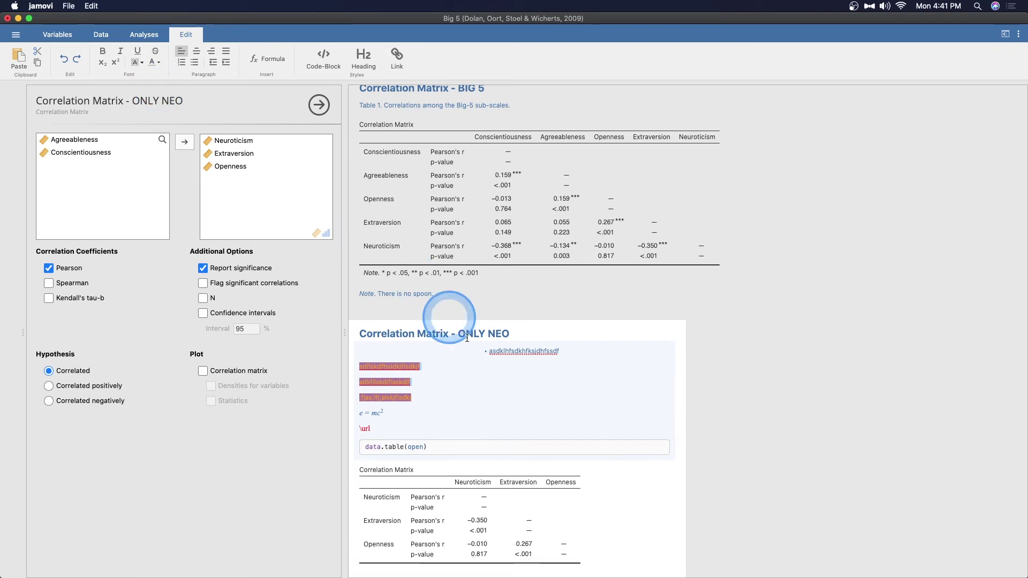
click(501, 394)
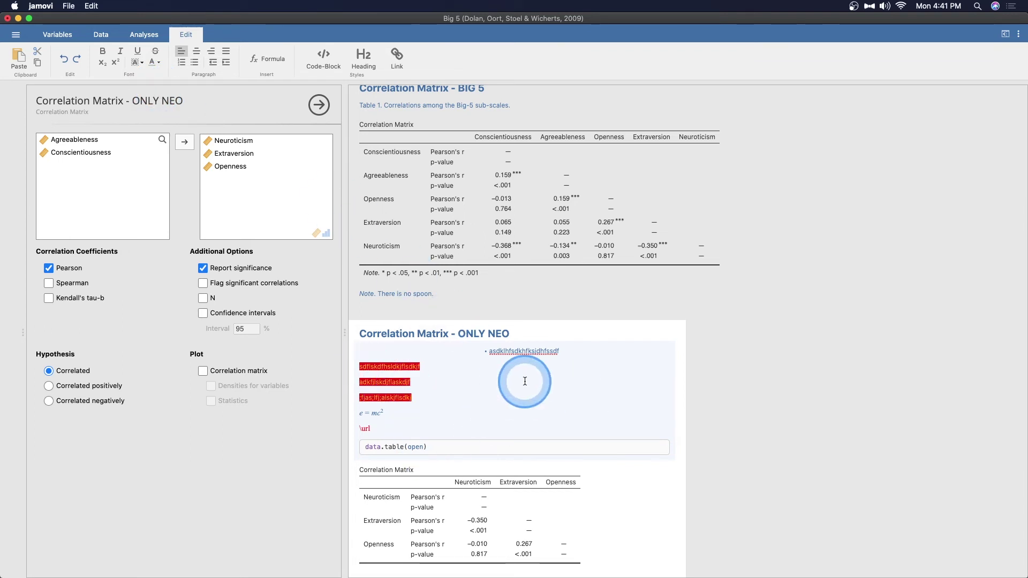
Step: Strike through the bulleted line and indent the three red-highlighted lines
drag(561, 352, 409, 319)
click(621, 434)
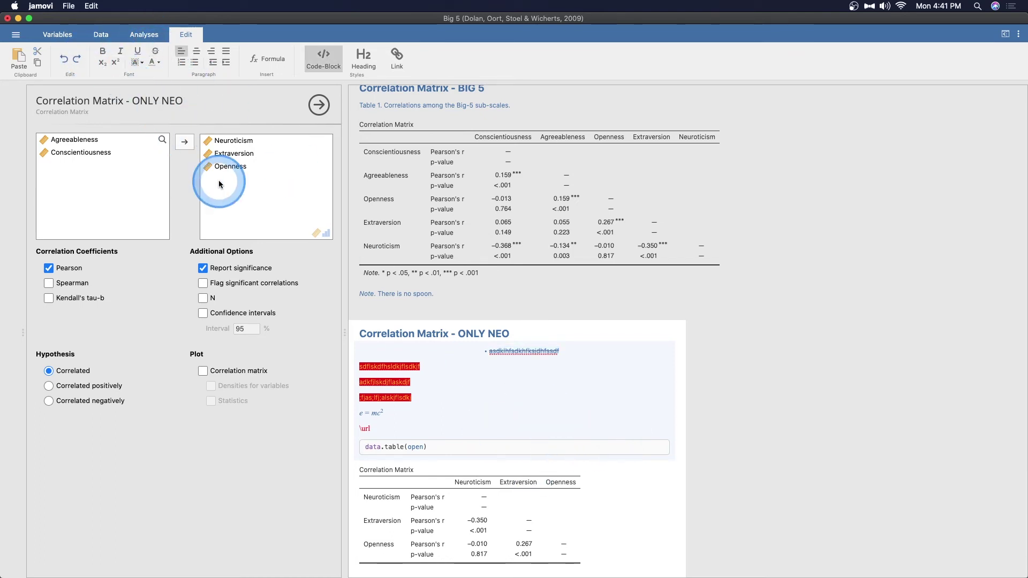
click(423, 383)
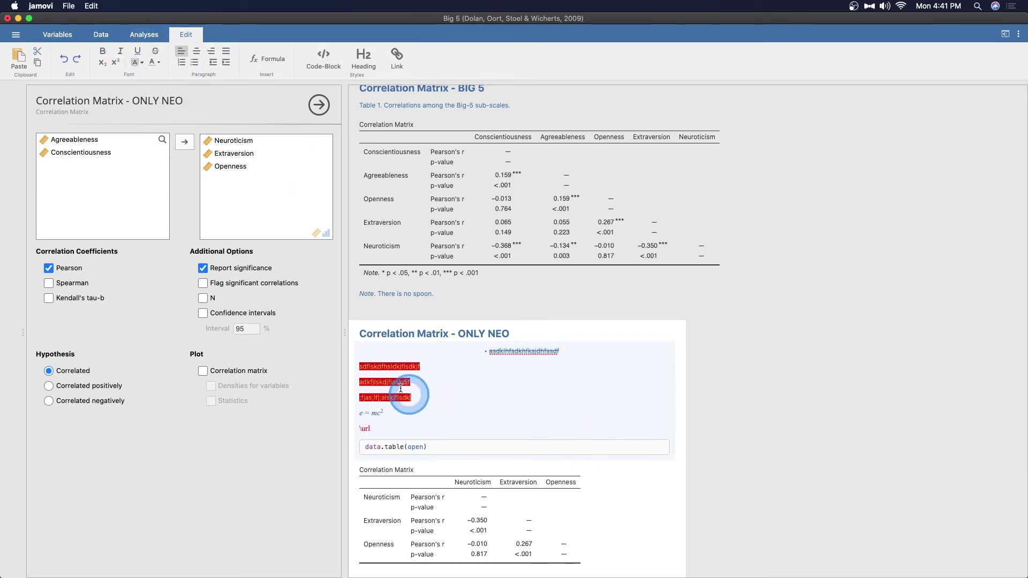
click(226, 64)
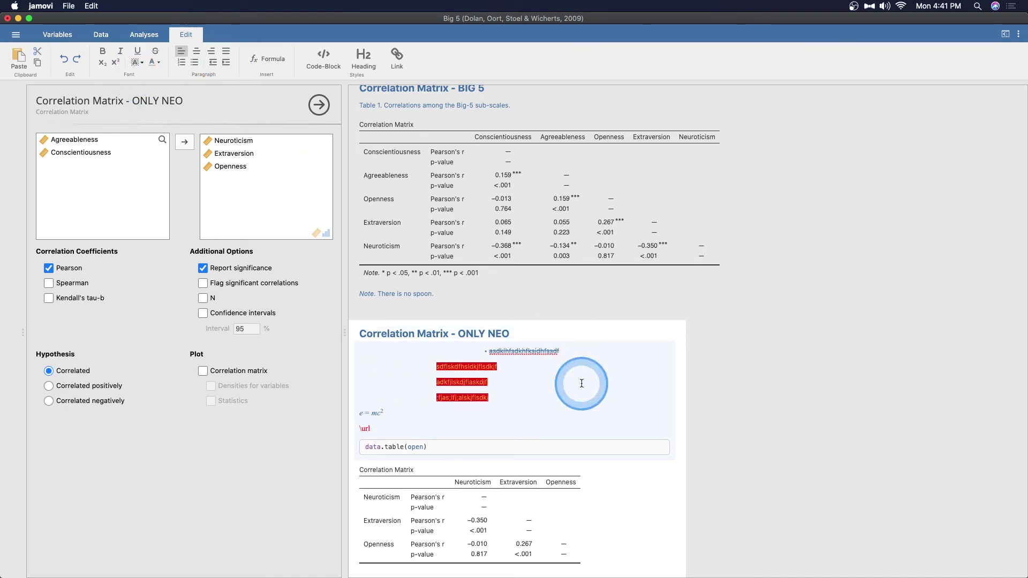
scroll(583, 385, up, 2)
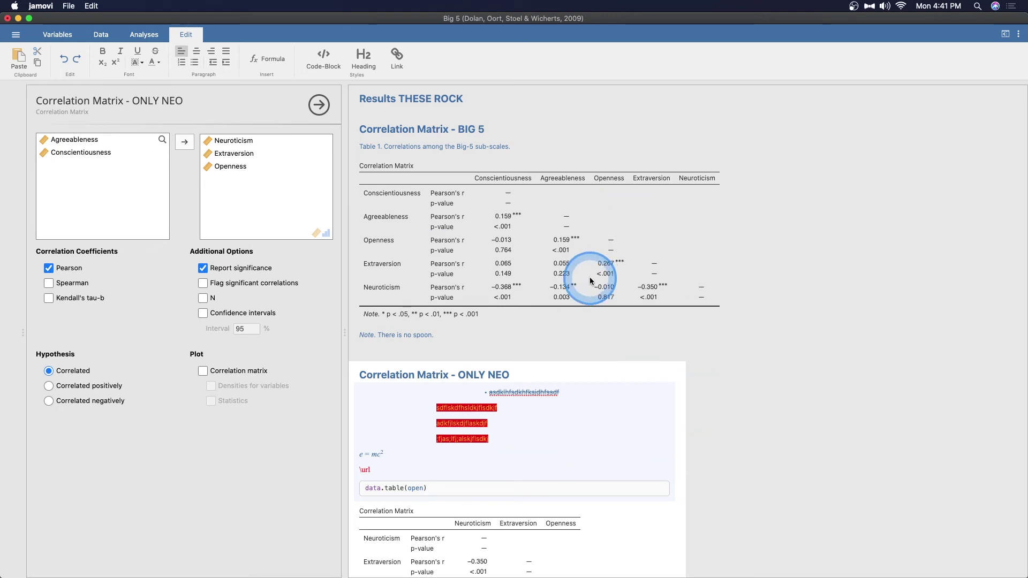
click(760, 341)
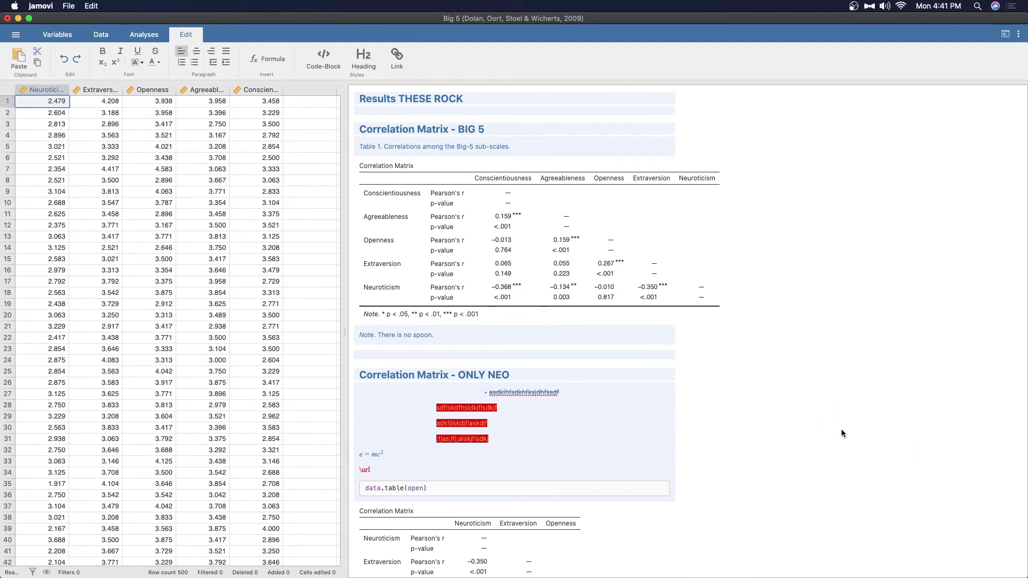
Step: Save the results as 'Big 5 (Dolan, Oort, Stoel & Wicherts, 2009)_edit.omv'
click(17, 36)
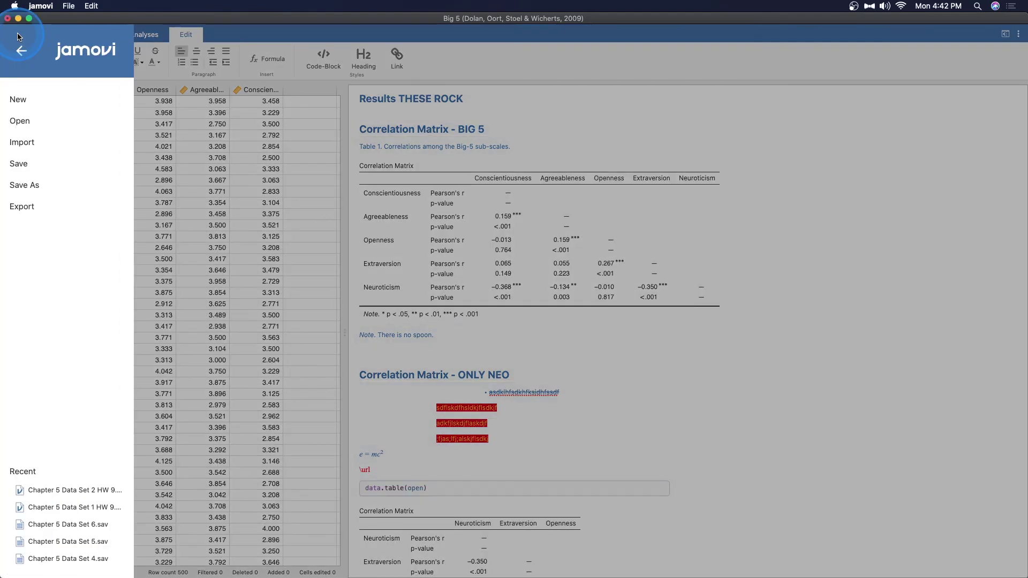
click(23, 166)
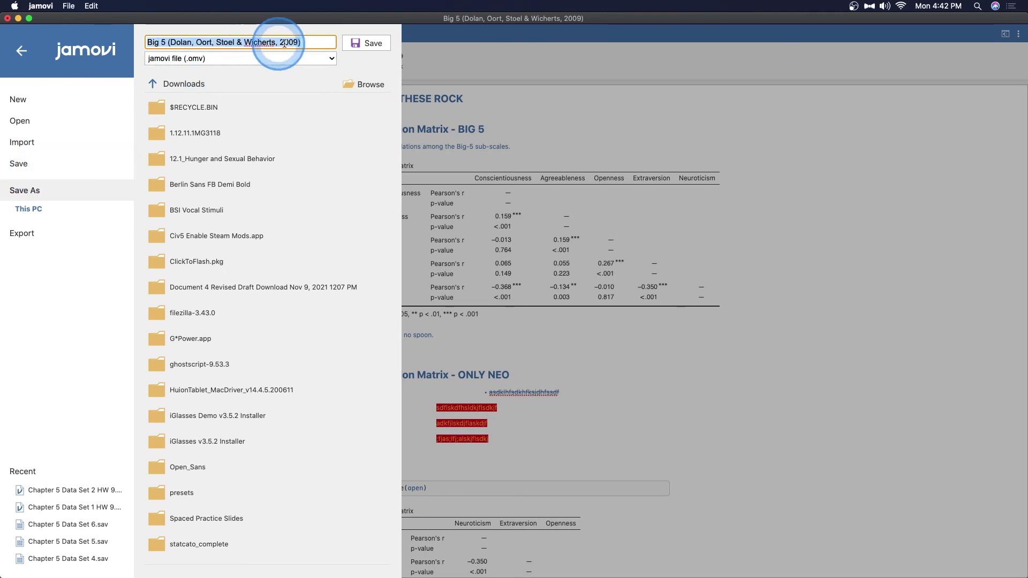
key(Right)
text(_edit)
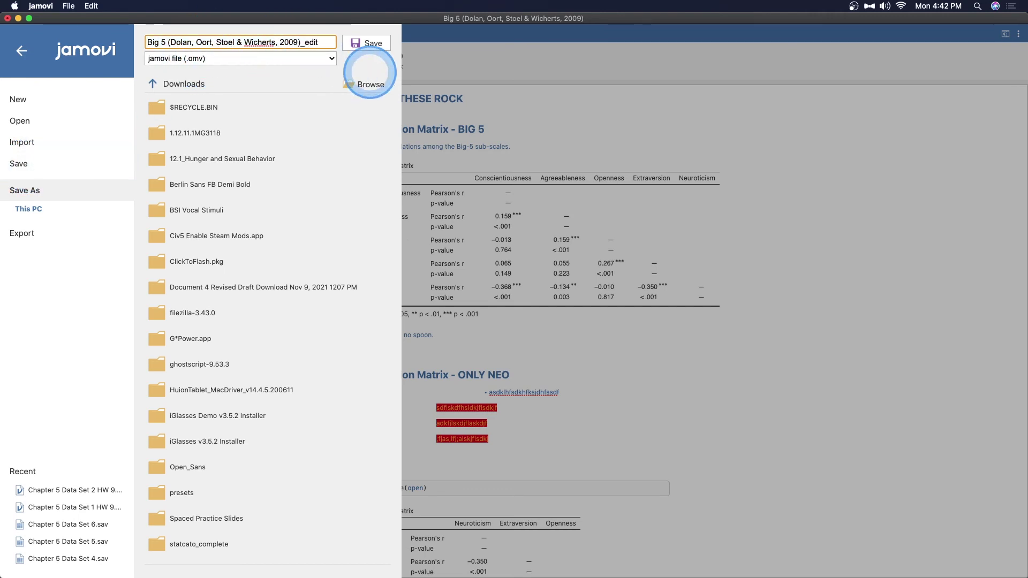
click(366, 84)
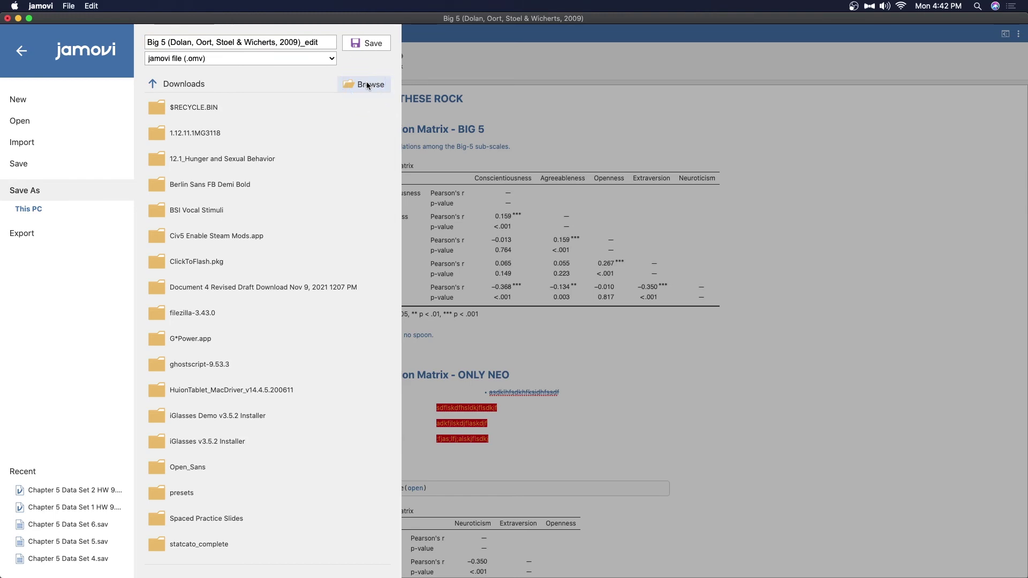
click(366, 84)
click(329, 202)
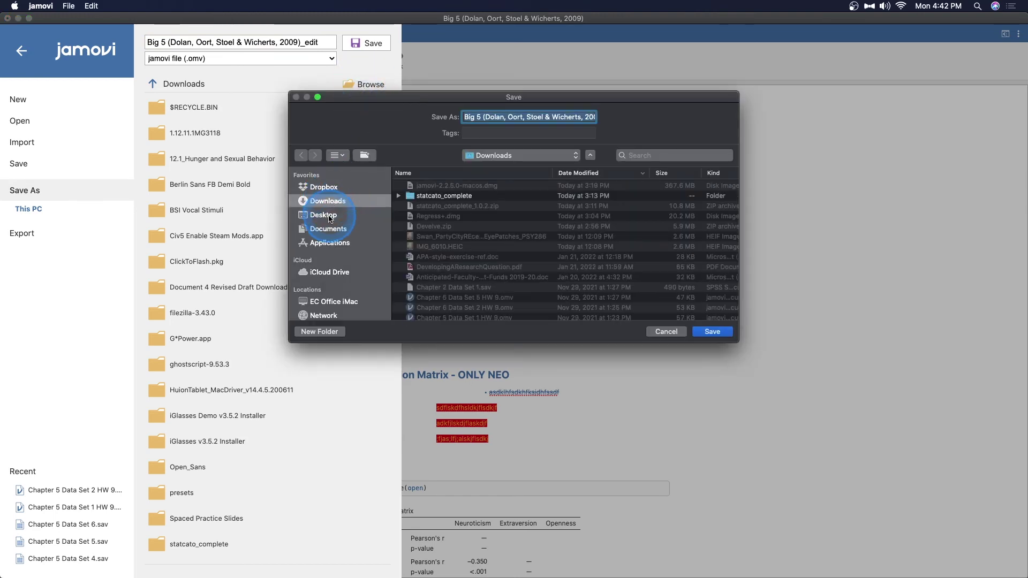
click(329, 215)
click(713, 332)
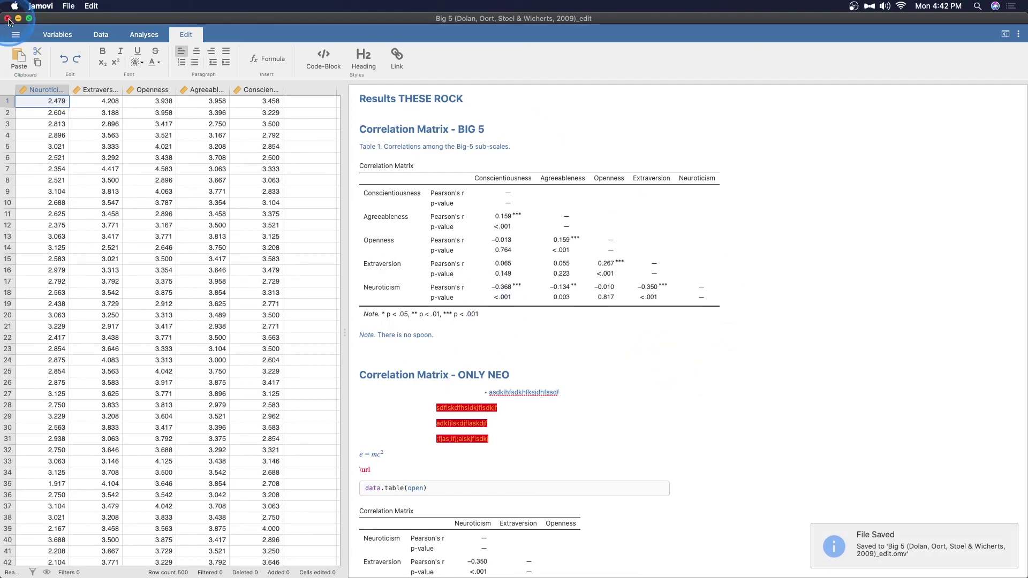
Step: Close jamovi and reopen the _edit .omv file from the desktop, maximised
click(8, 19)
double_click(997, 28)
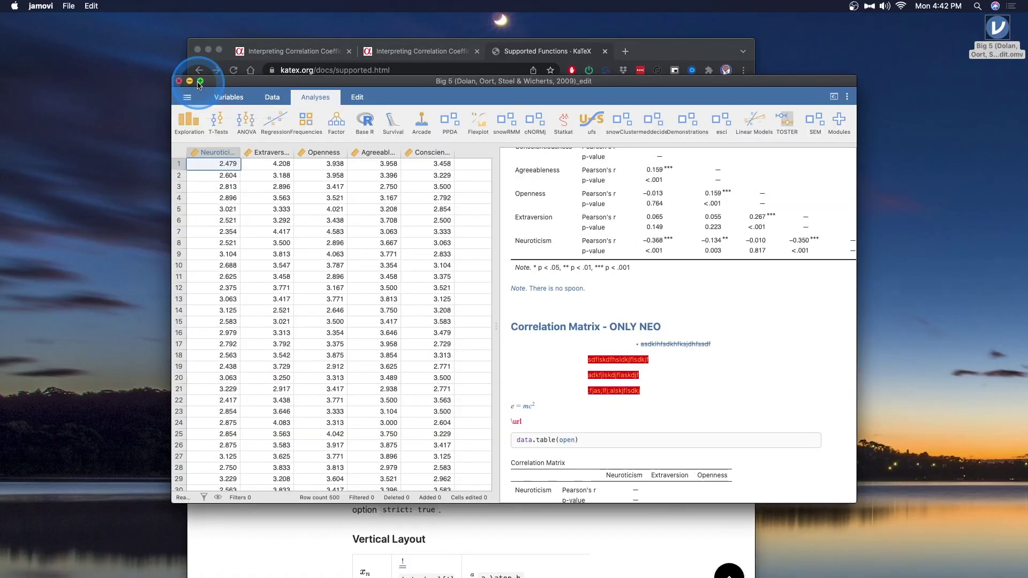
click(200, 81)
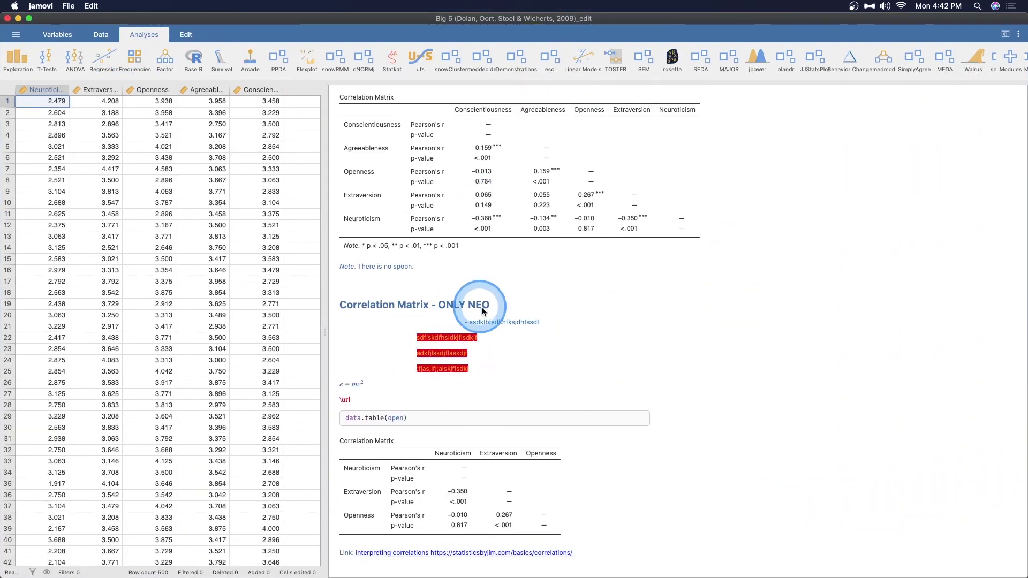
Step: Verify the reopened _edit file keeps all annotations, 'Results THESE ROCK' through the red ONLY NEO lines, then show the Edit tools
scroll(515, 254, up, 1)
scroll(516, 255, up, 3)
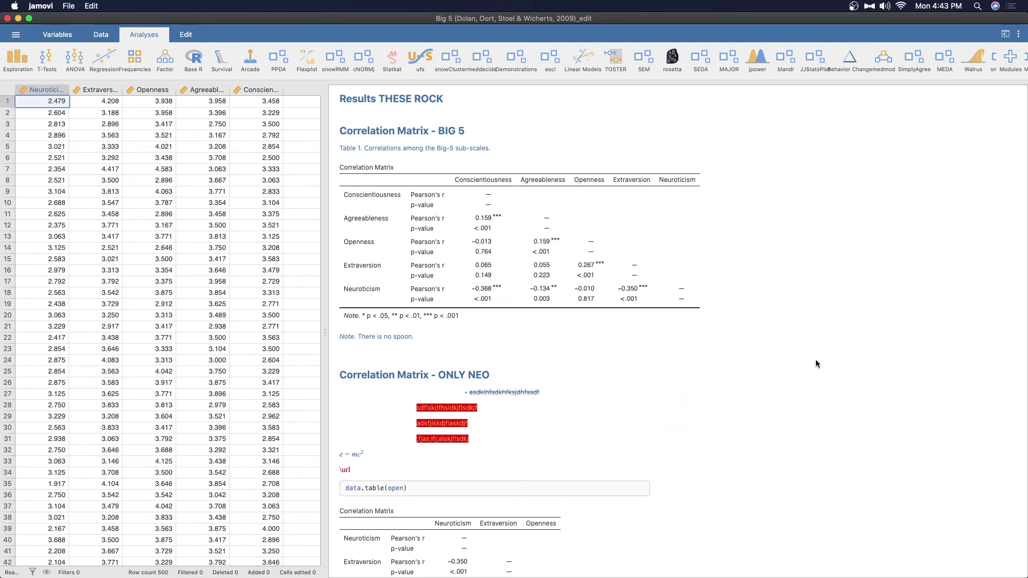
scroll(583, 360, down, 3)
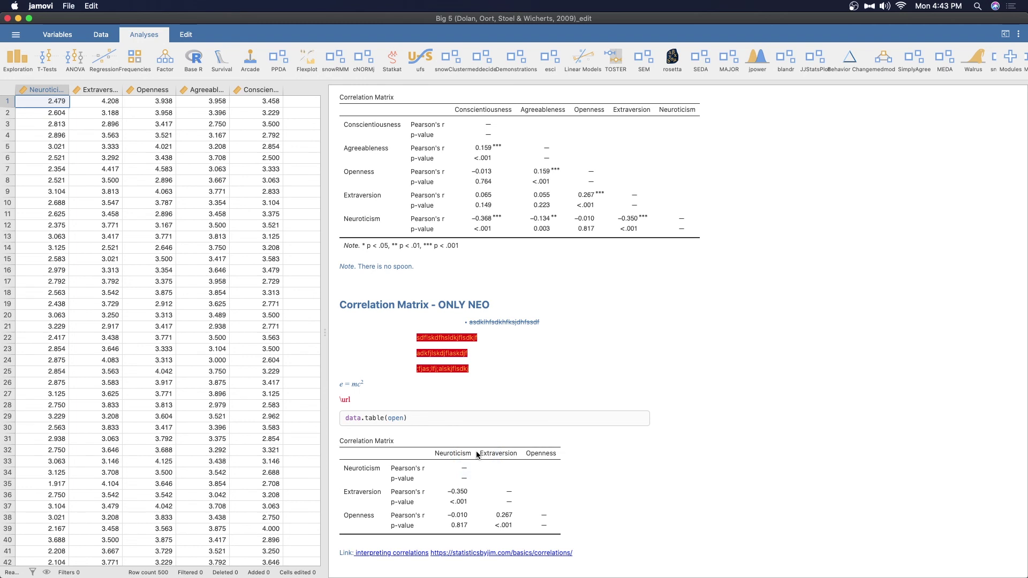
scroll(497, 362, up, 3)
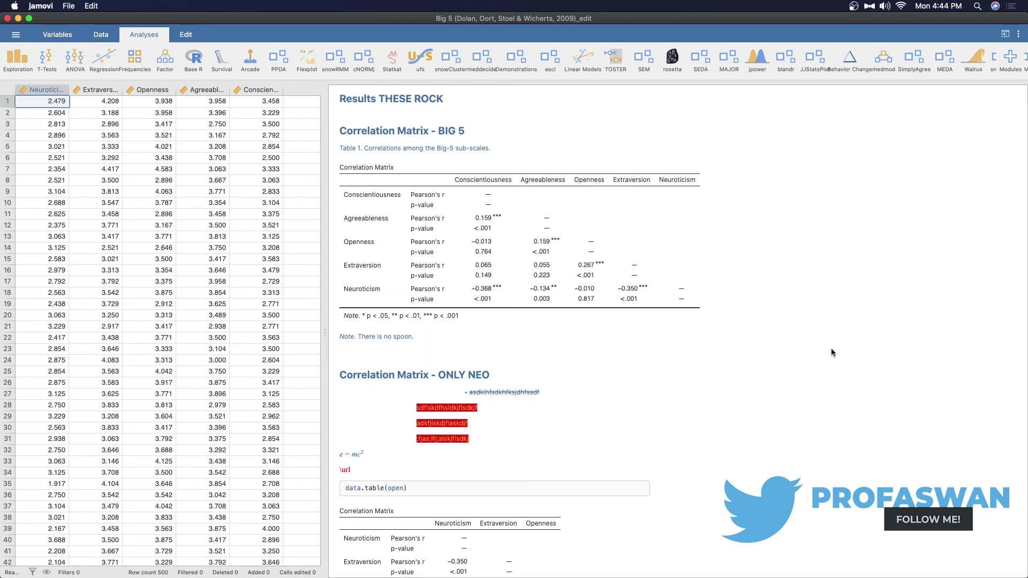
click(186, 35)
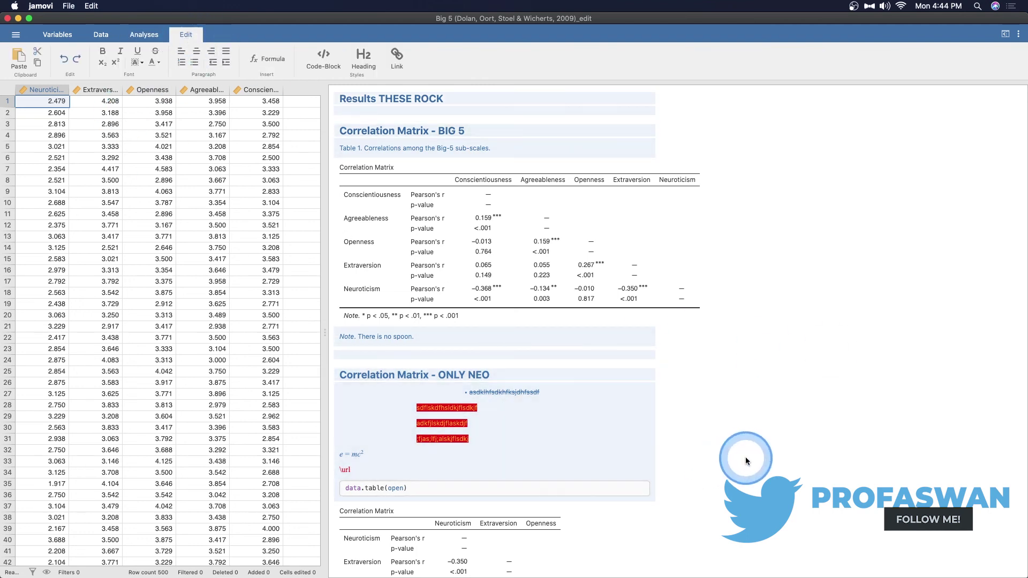